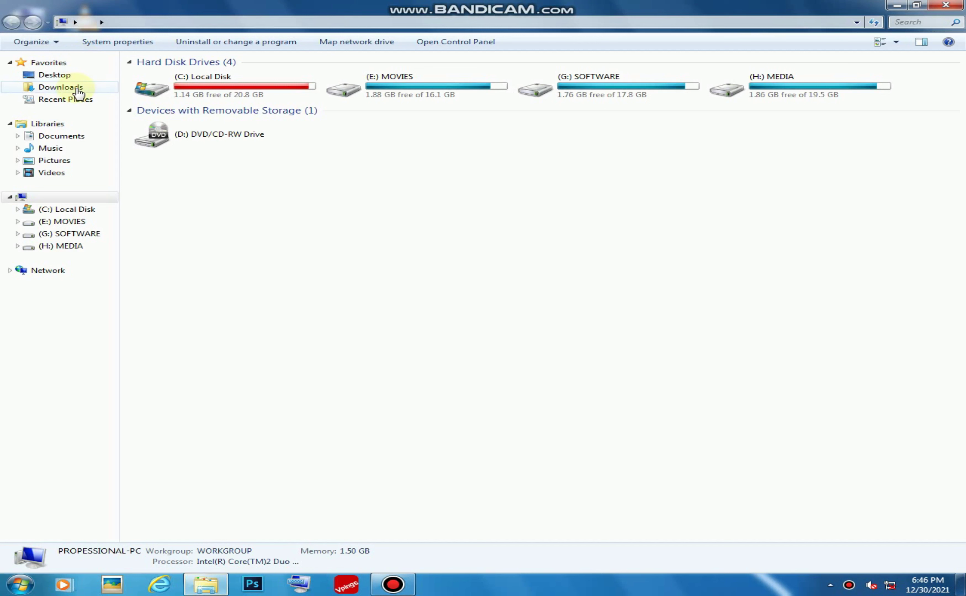
Step: Open the inner "full glass transparent computer theme" folder inside the folder of the same name in Downloads
left_click(78, 88)
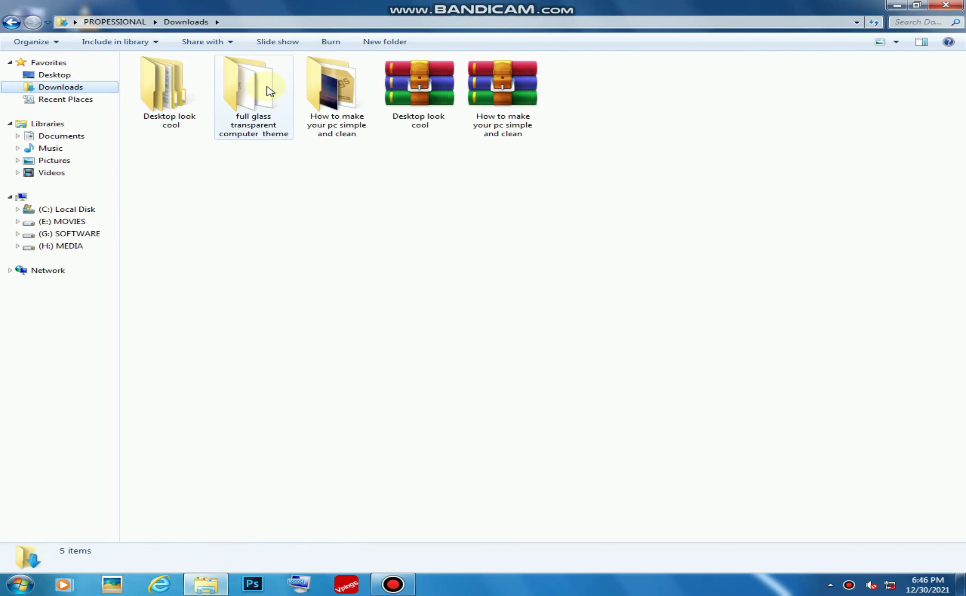
left_click_drag(285, 189, 244, 81)
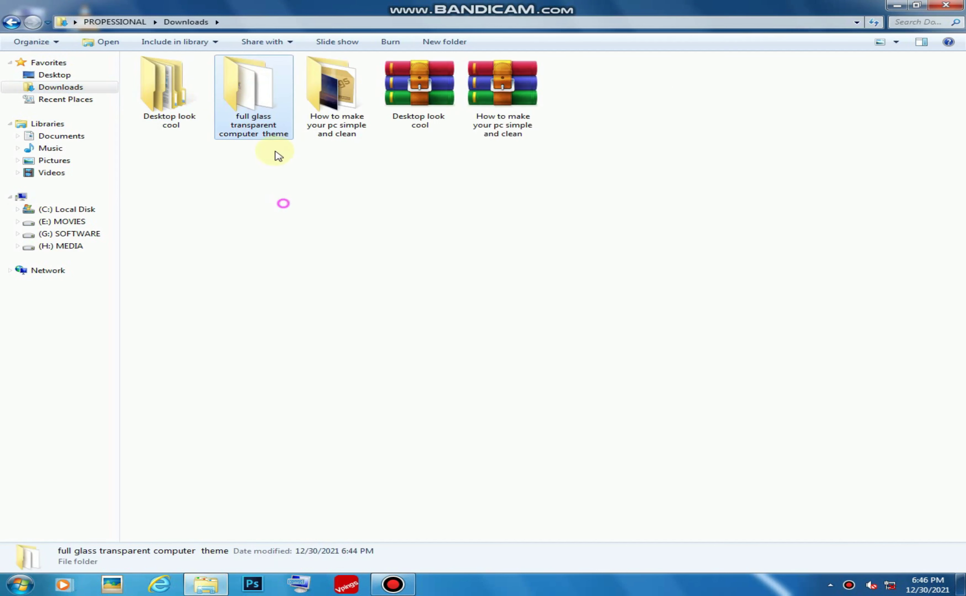
left_click(258, 99)
double_click(258, 99)
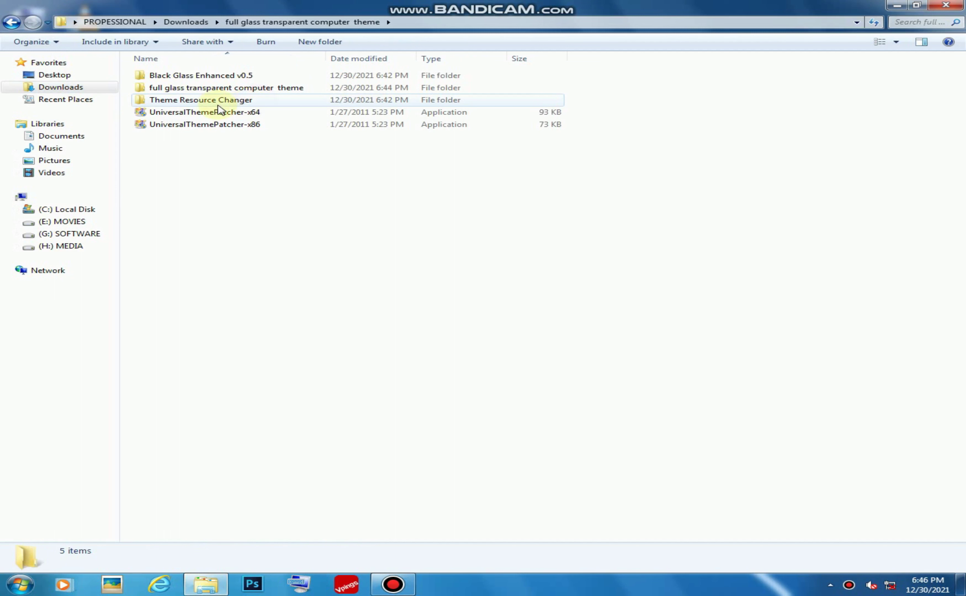
left_click(210, 90)
double_click(209, 90)
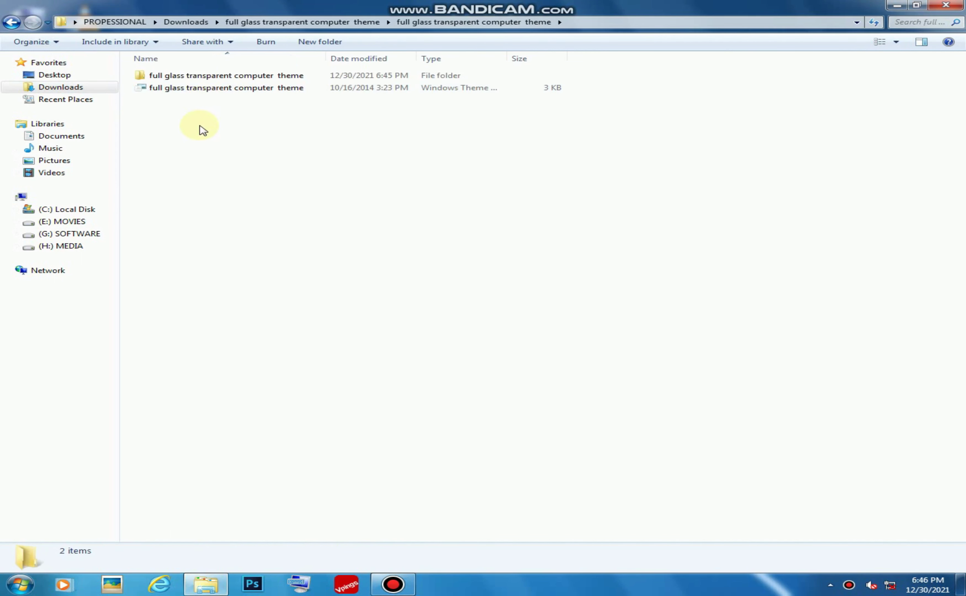
Step: Copy both the "full glass transparent computer theme" folder and the Windows theme file of the same name
left_click_drag(200, 86, 201, 80)
right_click(200, 81)
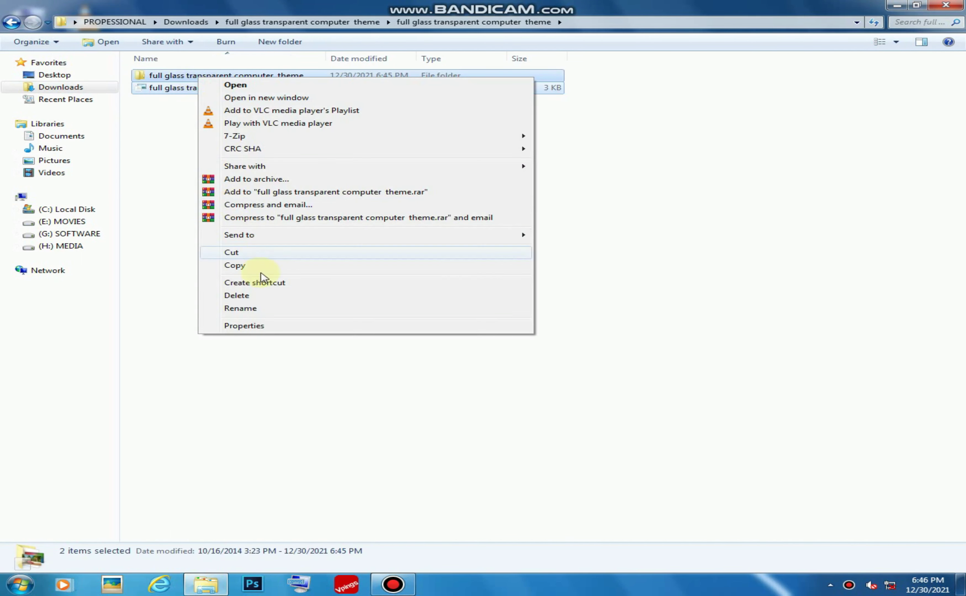
left_click(253, 266)
left_click(252, 286)
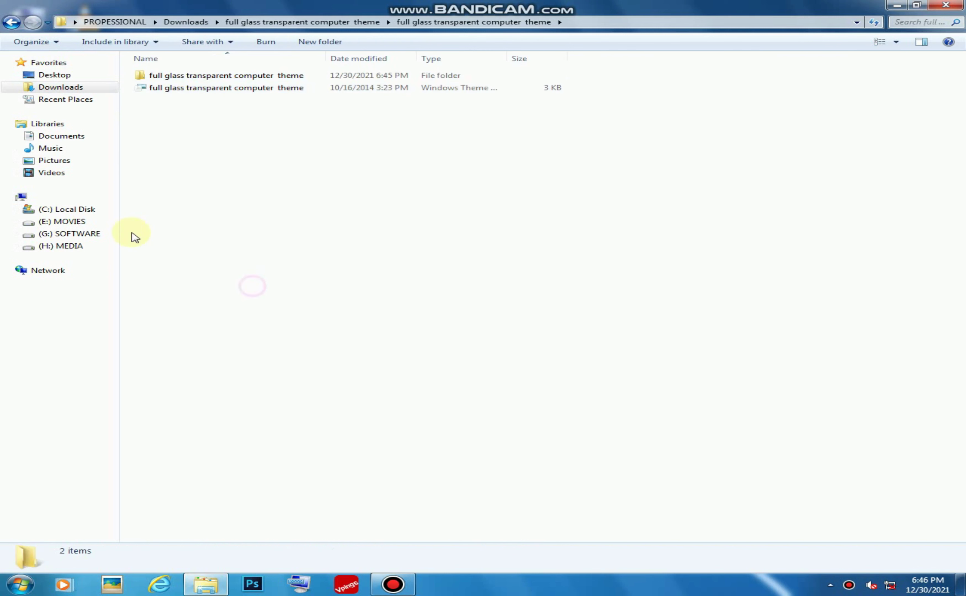
Step: Go to the C:\Windows\Resources\Themes folder
left_click(72, 199)
double_click(244, 93)
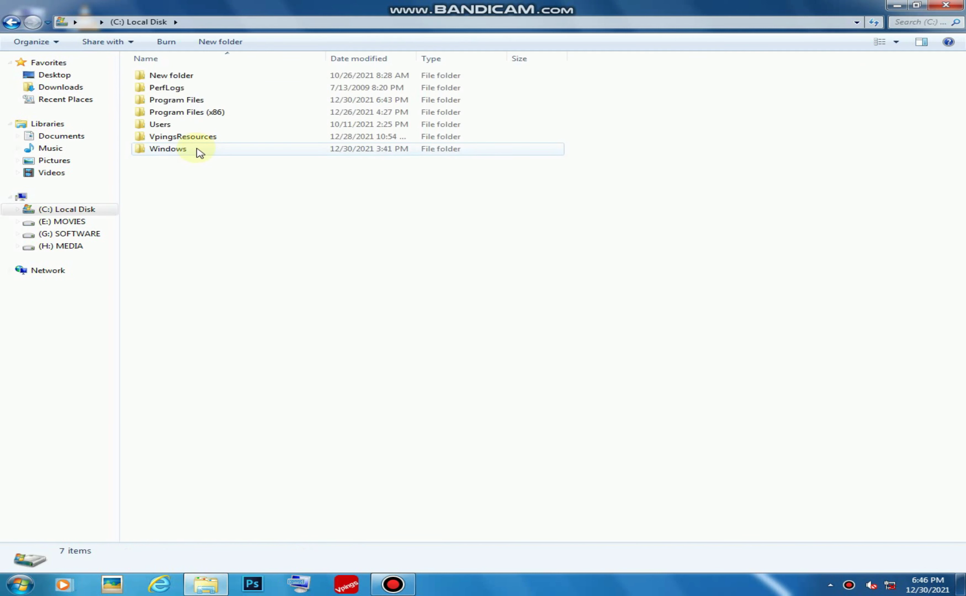
double_click(198, 151)
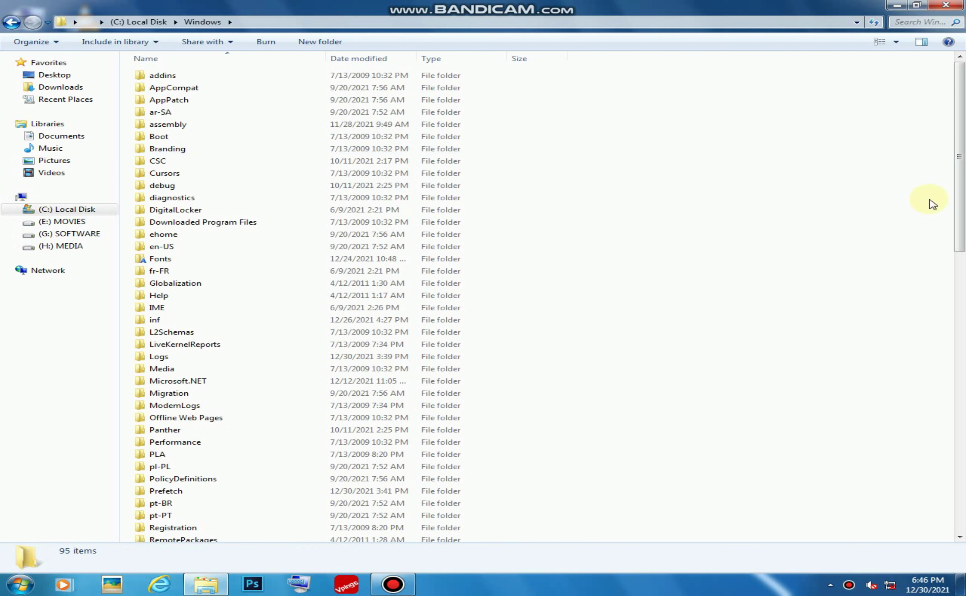
left_click_drag(960, 180, 954, 259)
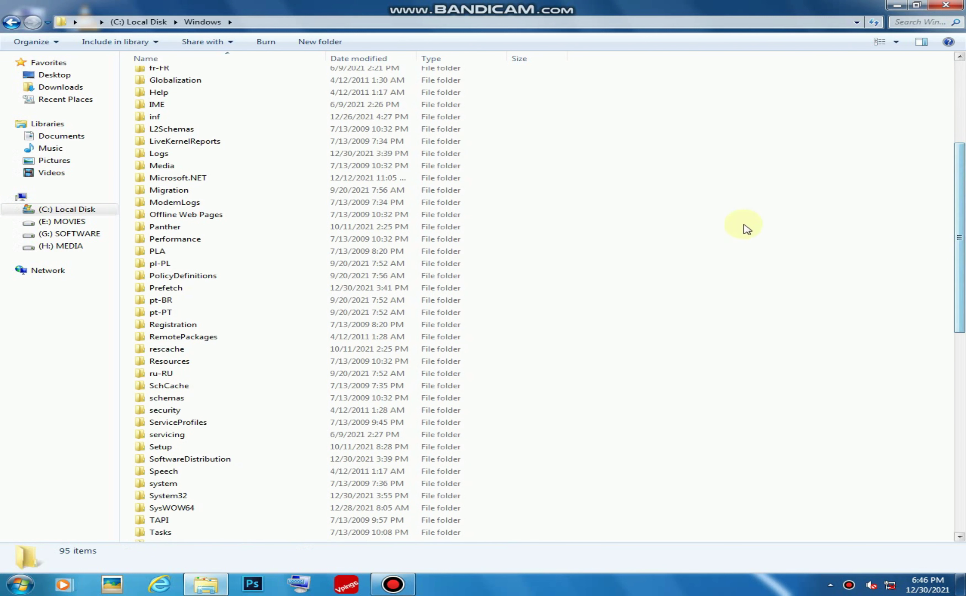
left_click(183, 362)
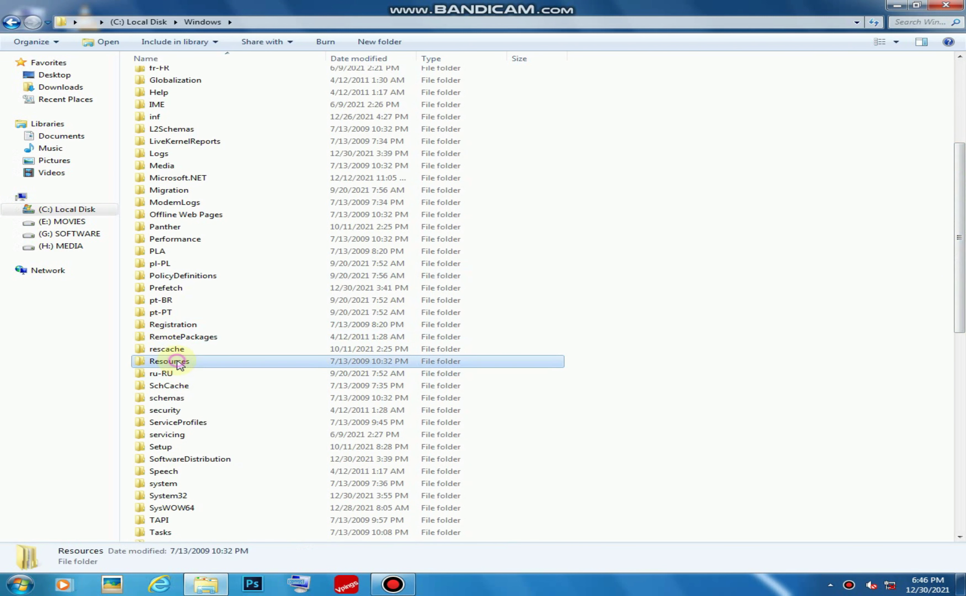
left_click_drag(604, 354, 542, 371)
left_click(196, 362)
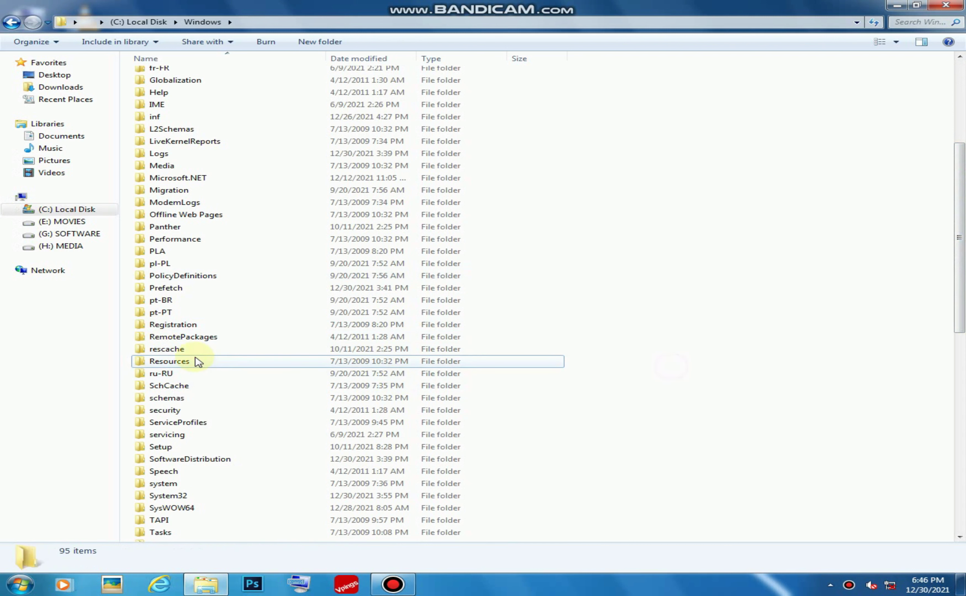
double_click(181, 362)
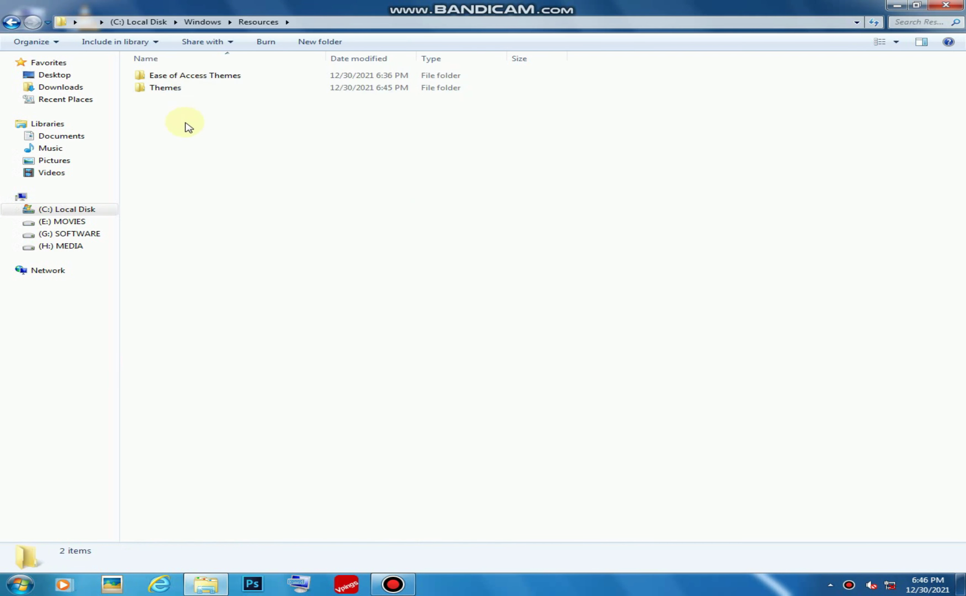
left_click(187, 92)
double_click(186, 92)
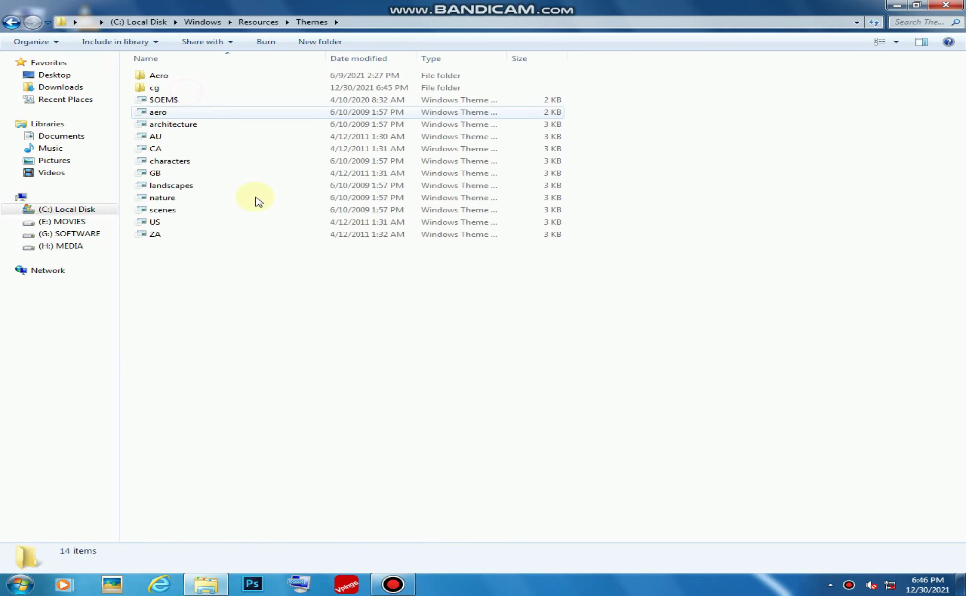
Step: Paste the copied theme folder and theme file into Themes with administrator permission, and refresh the folder
right_click(322, 317)
left_click(362, 398)
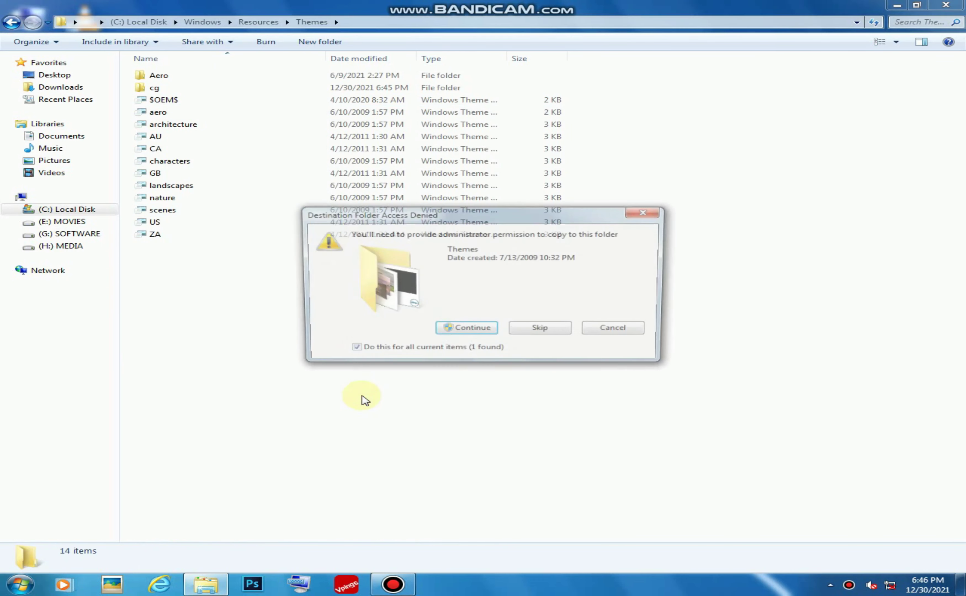
left_click(484, 334)
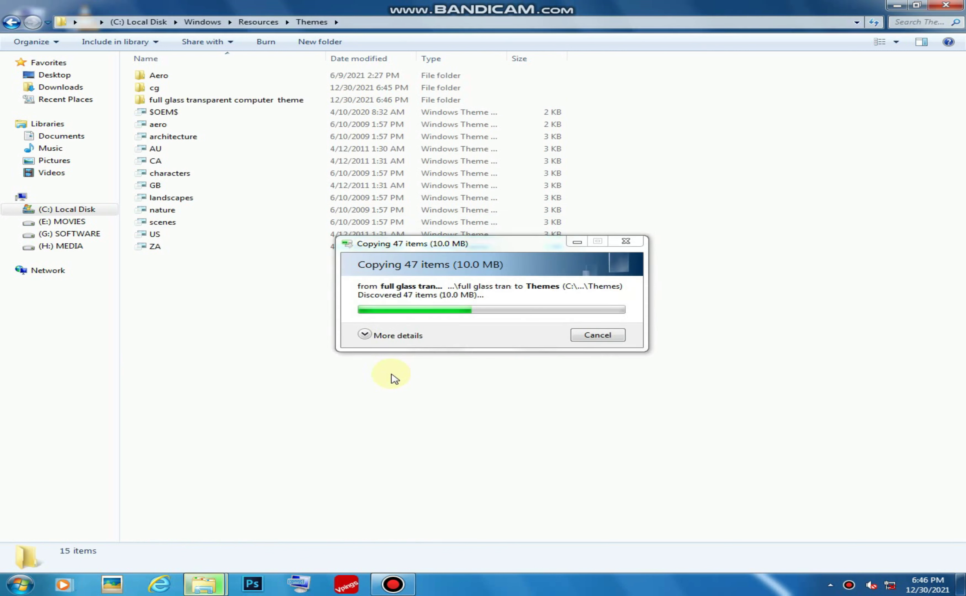
right_click(282, 329)
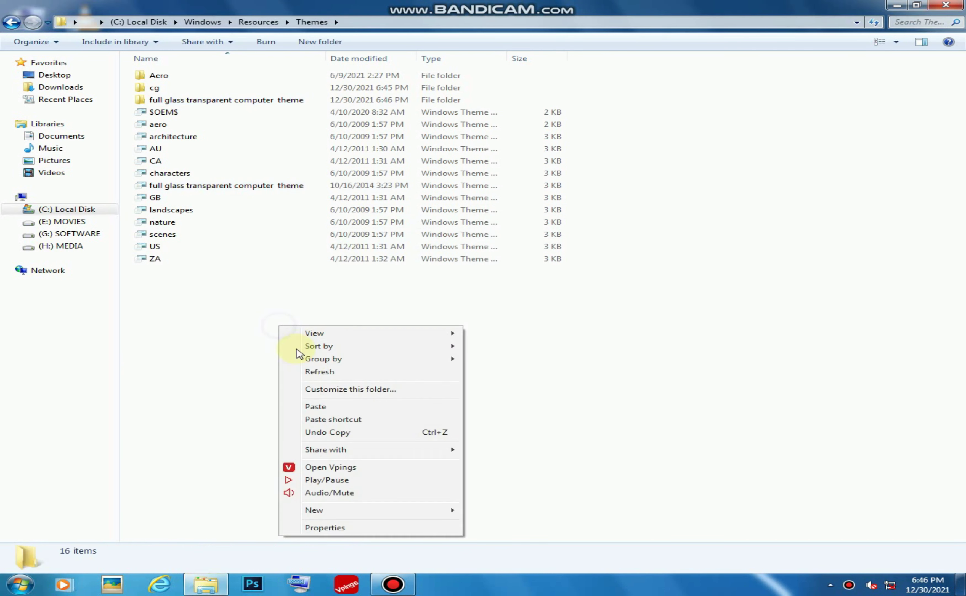
left_click(321, 372)
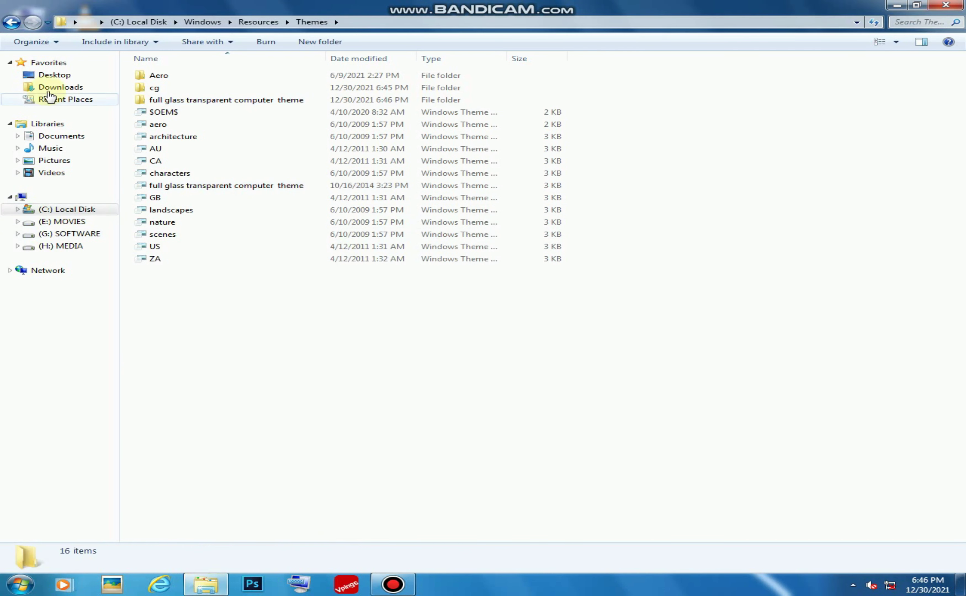
Step: Run UniversalThemePatcher-x64 from the downloaded theme folder in English, check the patch details of the system files, and close it
left_click(63, 88)
double_click(242, 99)
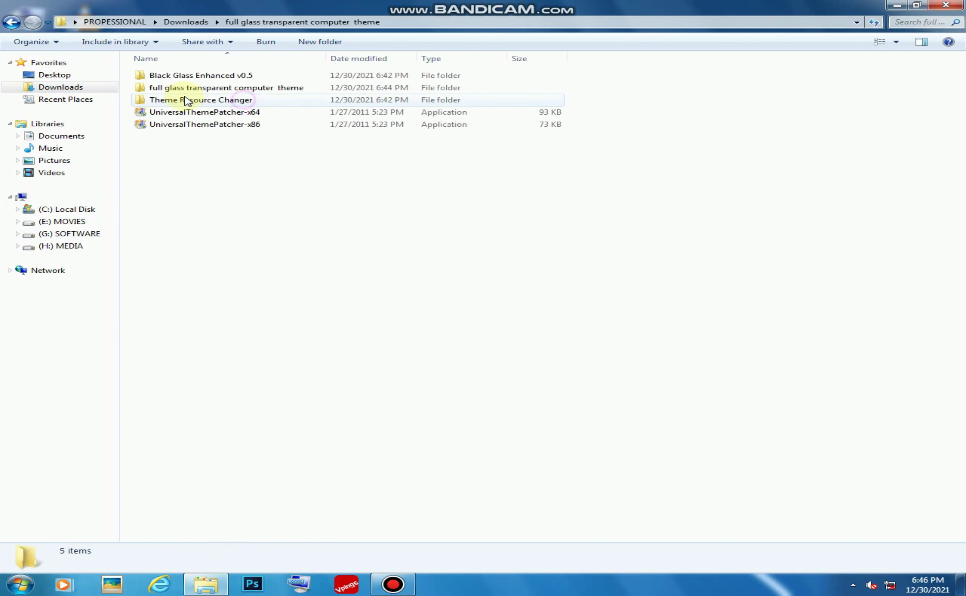
double_click(197, 113)
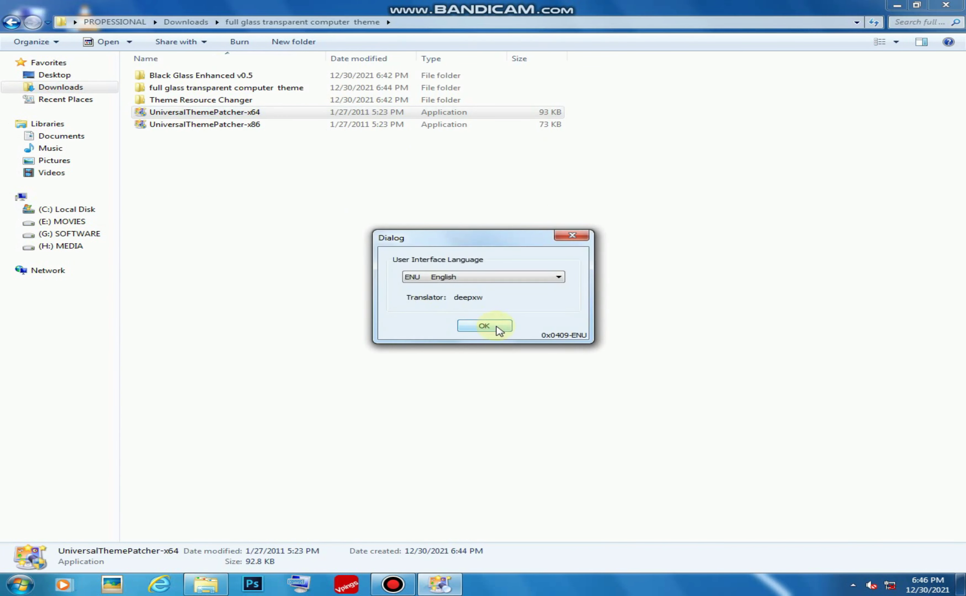
left_click(498, 329)
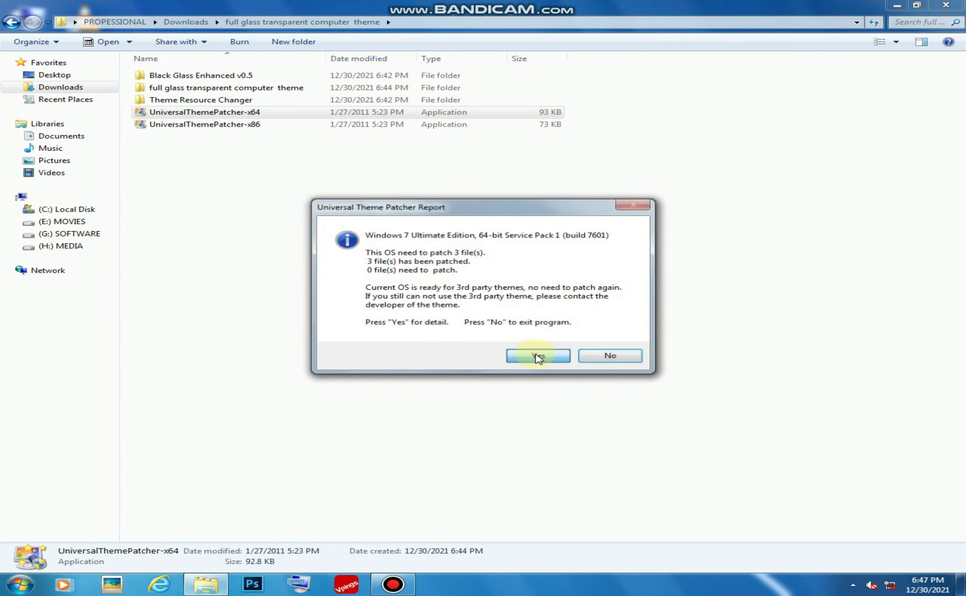
left_click(538, 357)
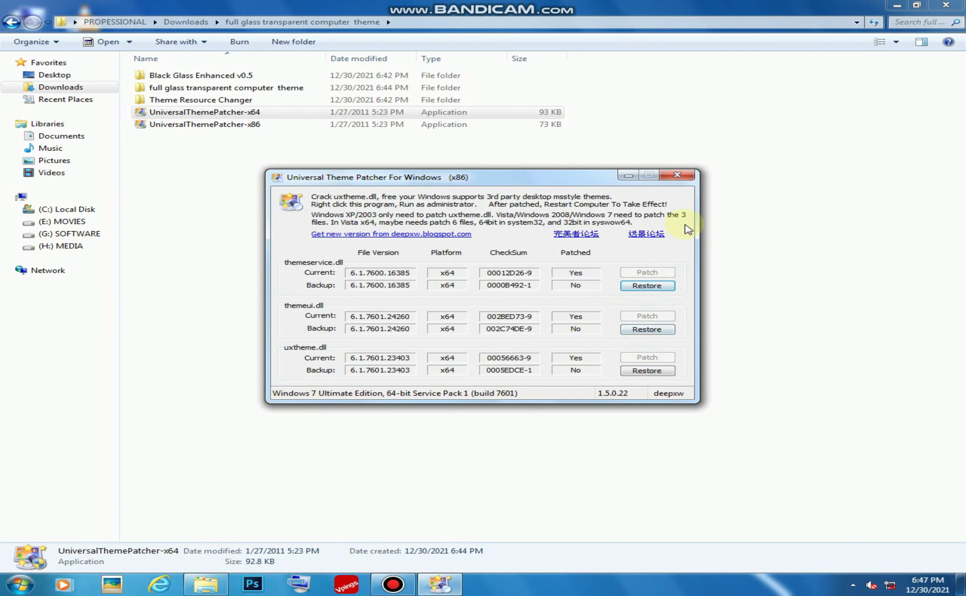
left_click(676, 175)
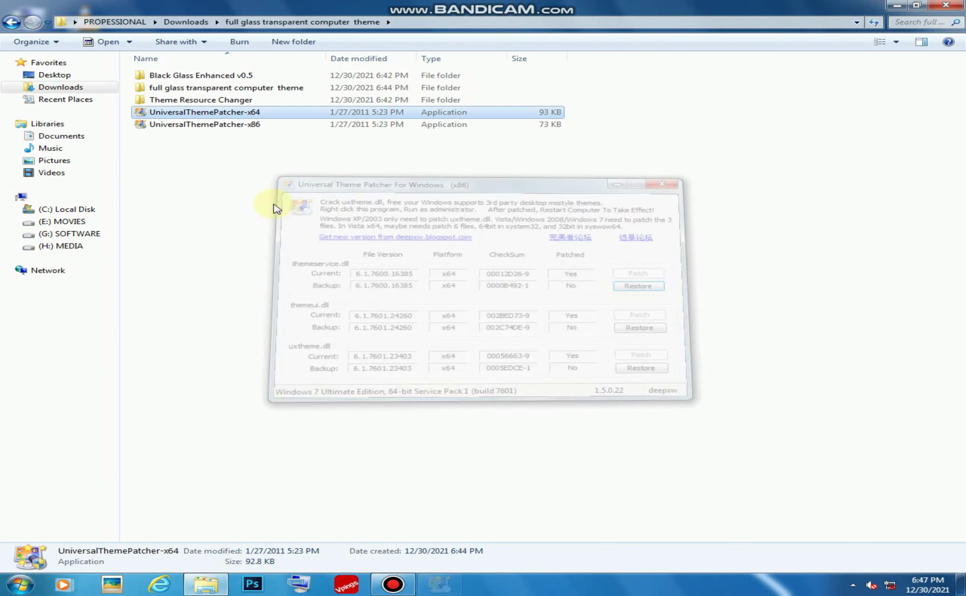
Step: Open the nested Theme Resource Changer folder and launch the ThemeResourceChangerX64-v10 installer, bringing its permission request forward
double_click(208, 100)
double_click(170, 77)
left_click(171, 77)
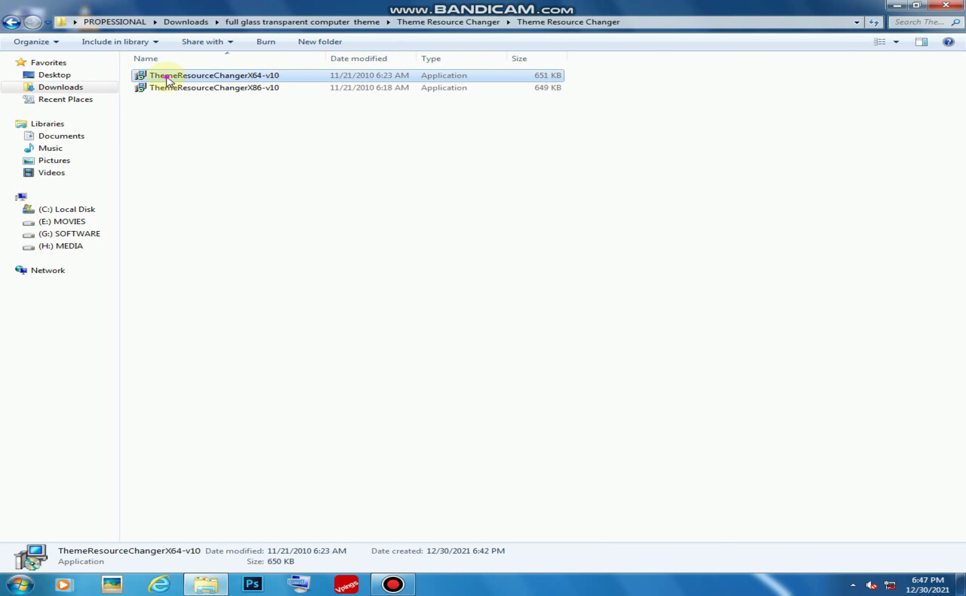
left_click(181, 89)
left_click(182, 81)
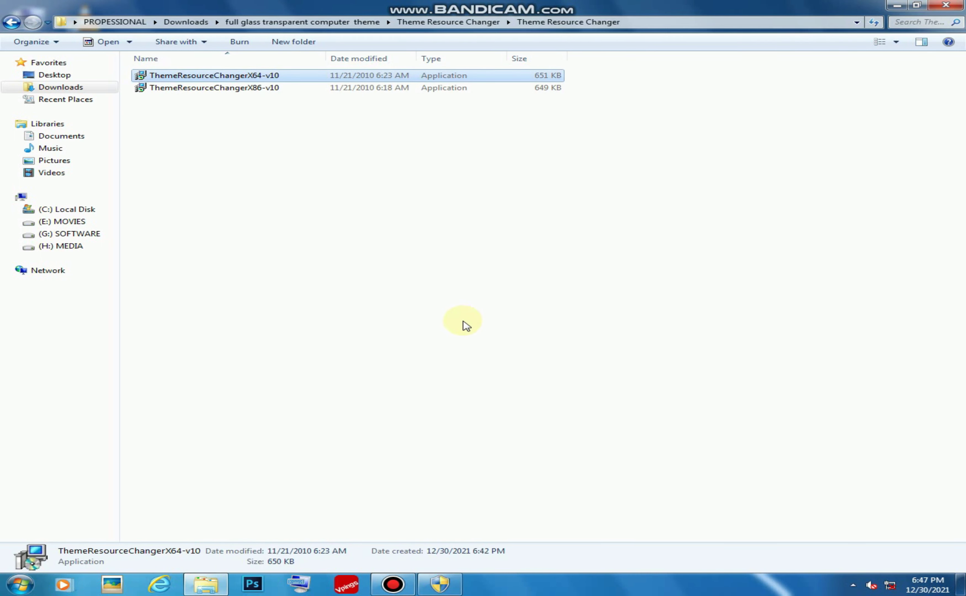
left_click(440, 584)
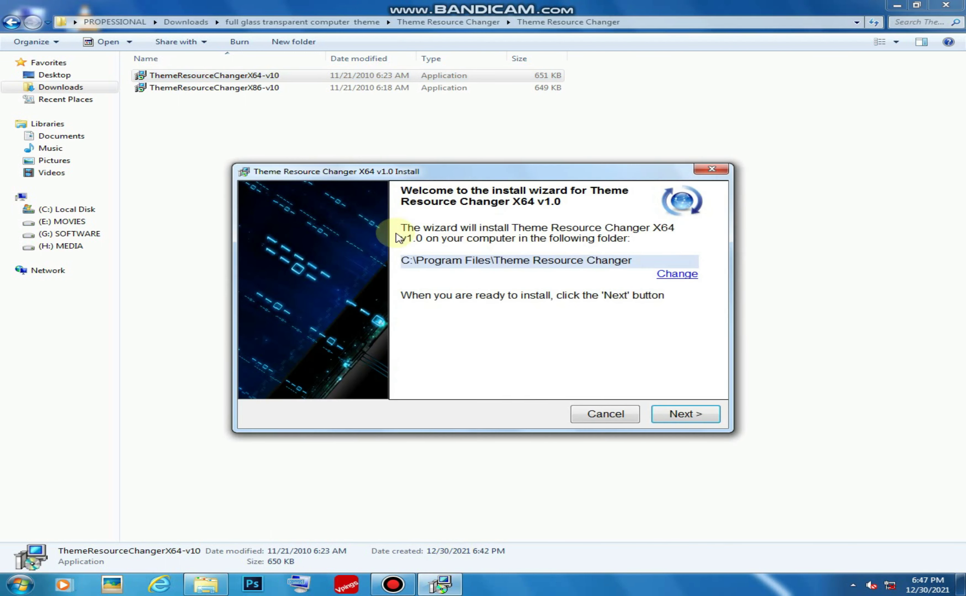
Step: Agree to the terms in the Theme Resource Changer X64 install wizard, continue, and respond to the busy-application warning by switching to it
left_click(680, 415)
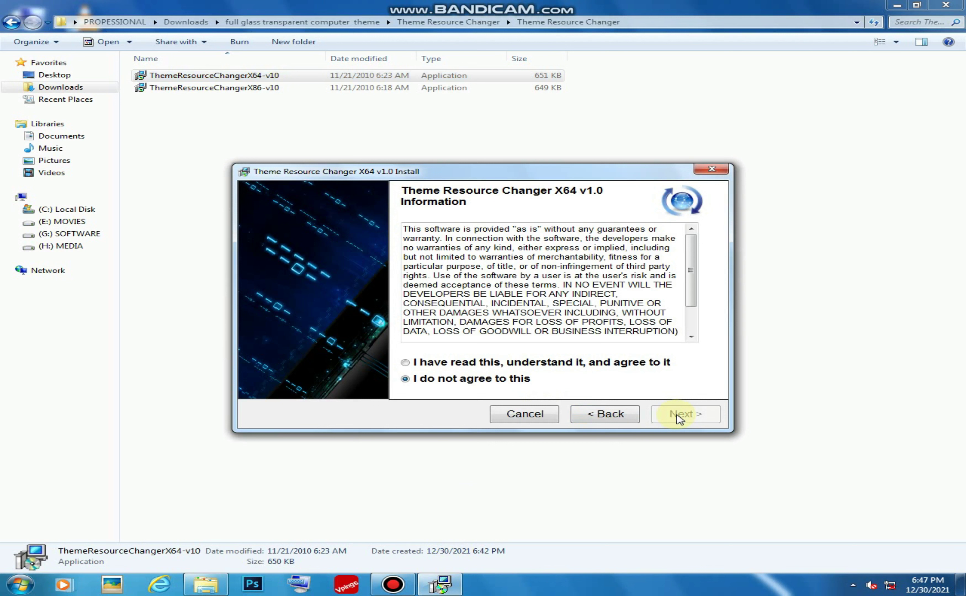
left_click(487, 365)
left_click(683, 415)
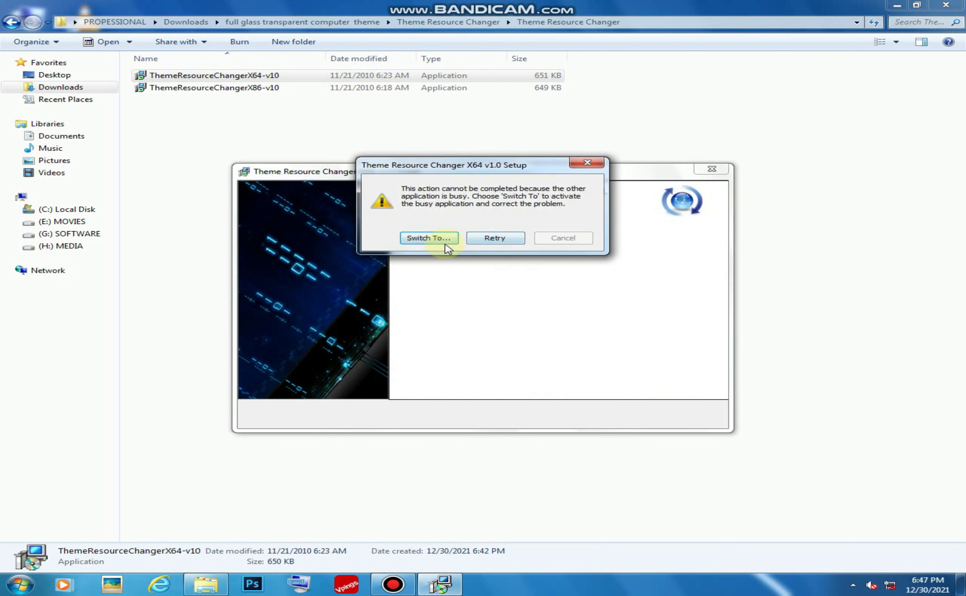
left_click(439, 240)
left_click(443, 239)
left_click(837, 166)
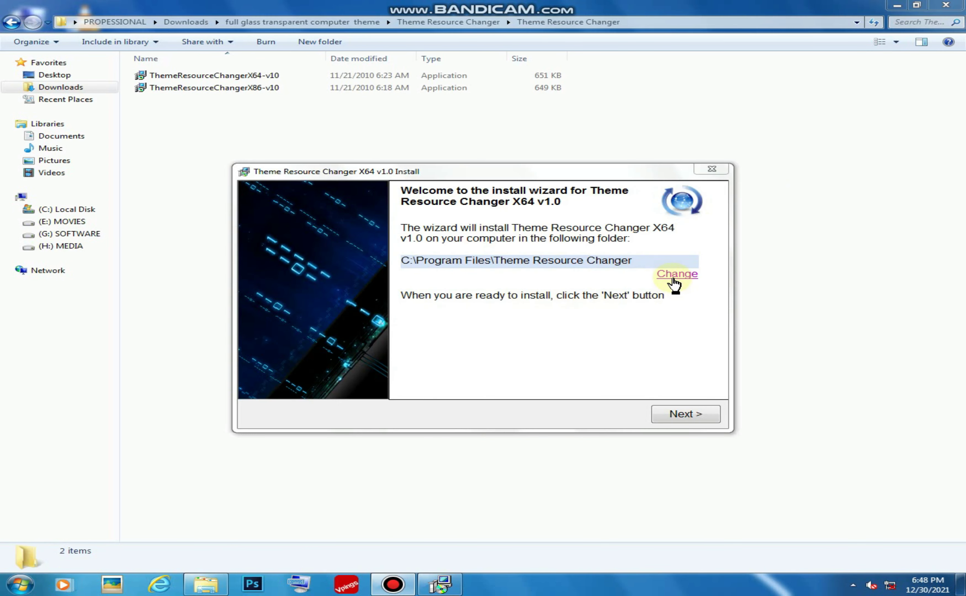
Step: Browse the install location folders and confirm C:\Program Files\Theme Resource Changer as the destination
left_click(673, 277)
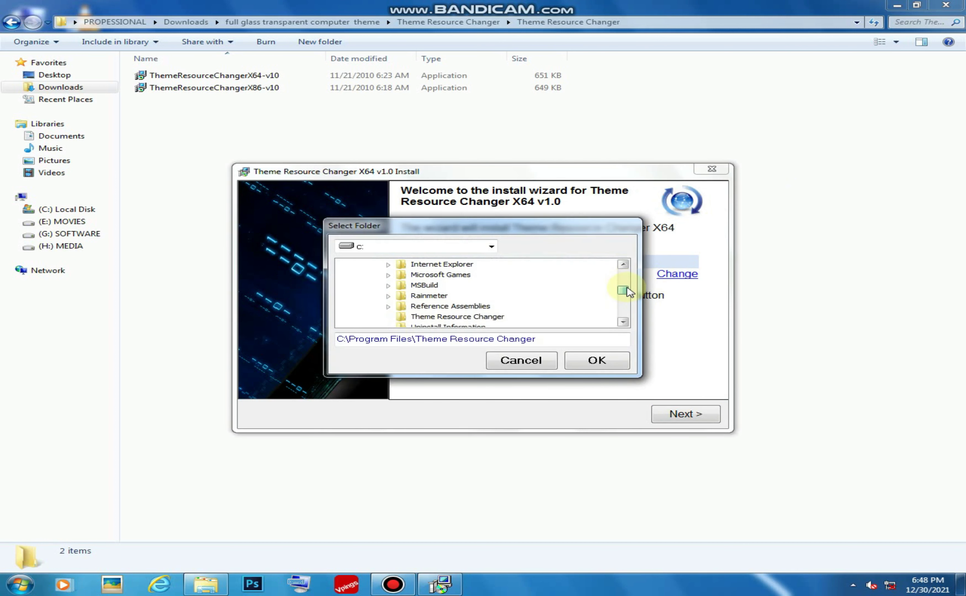
mouse_move(629, 288)
left_mouse_down()
mouse_move(630, 277)
mouse_move(623, 317)
mouse_move(623, 307)
left_mouse_up()
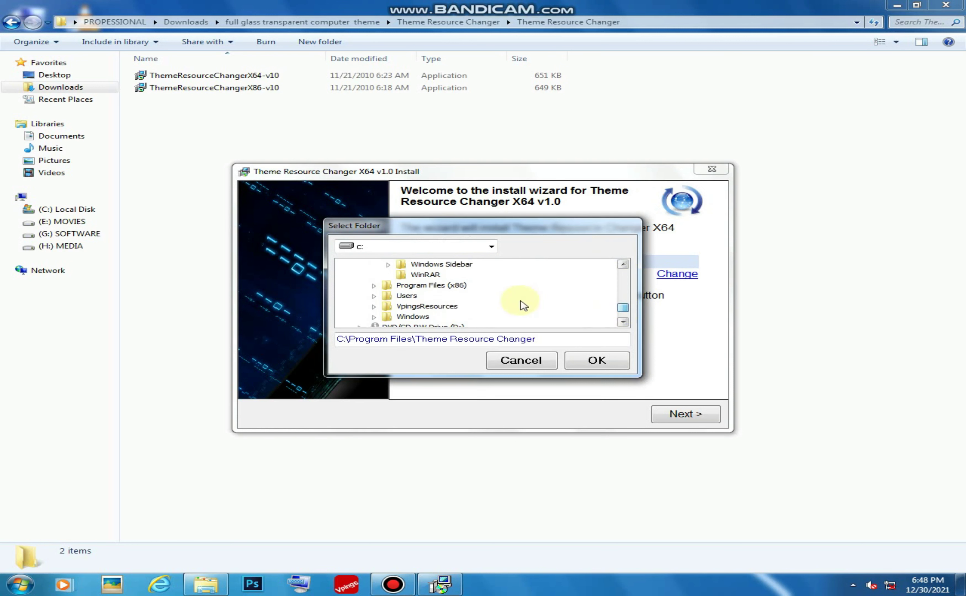
left_click(600, 369)
Step: Accept the software terms, install Theme Resource Changer X64 v1.0, and close the finished wizard
left_click(704, 413)
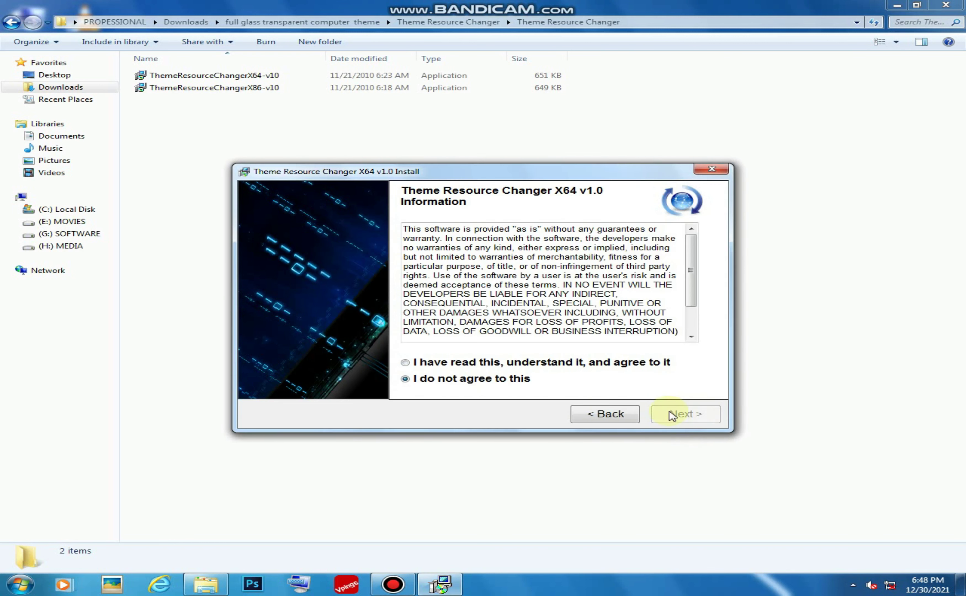
left_click(553, 368)
left_click(682, 412)
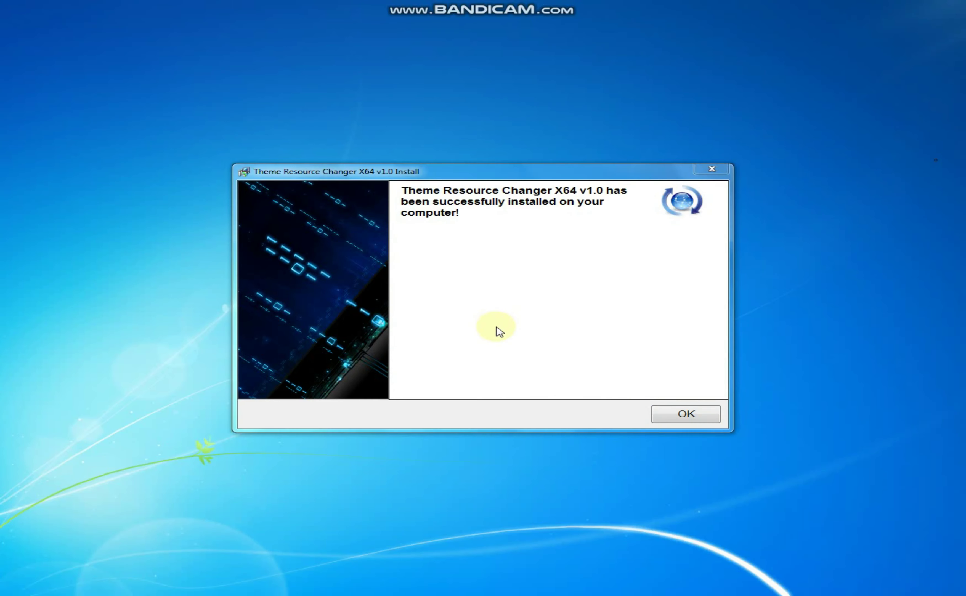
left_click(693, 414)
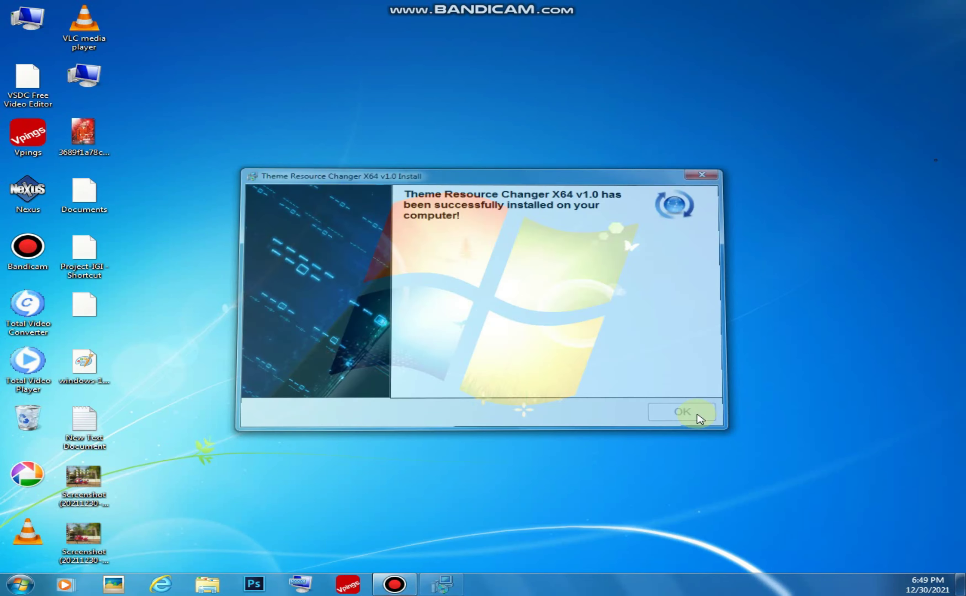
Step: Refresh the desktop
right_click(359, 138)
left_click(398, 169)
right_click(398, 163)
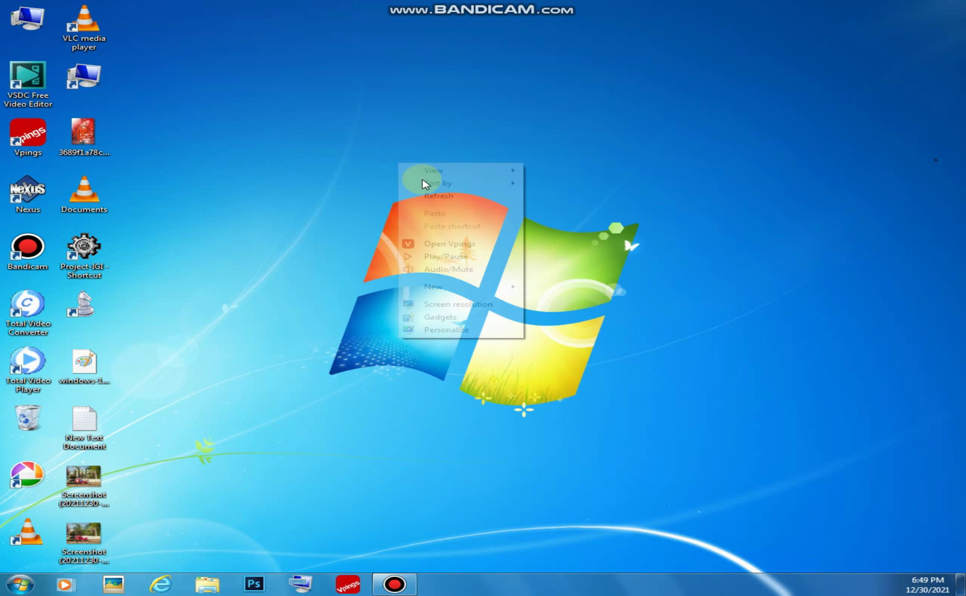
left_click(439, 197)
right_click(437, 193)
left_click(490, 227)
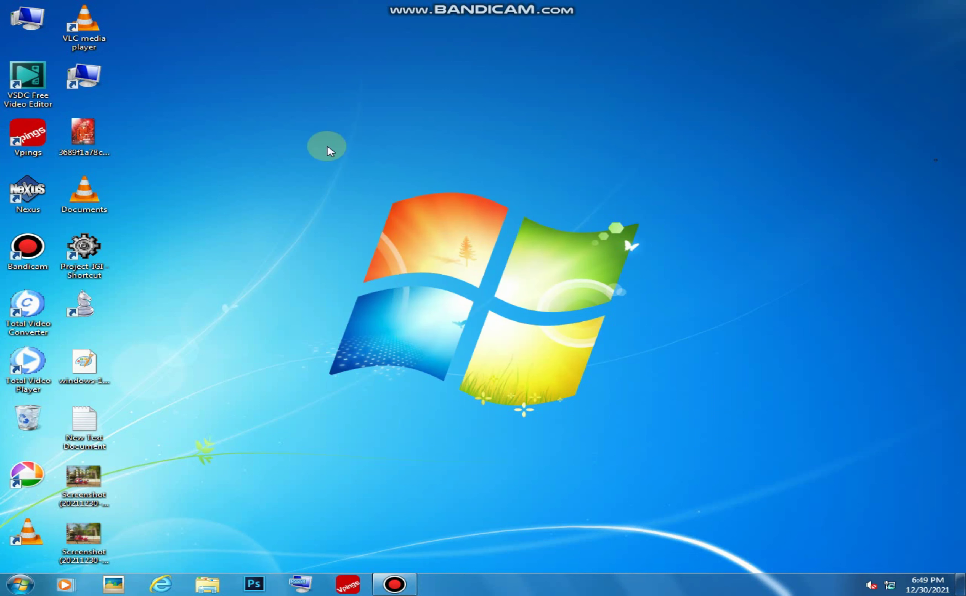
Step: Look through the available themes in the Personalization window and close it
right_click(273, 60)
left_click(342, 228)
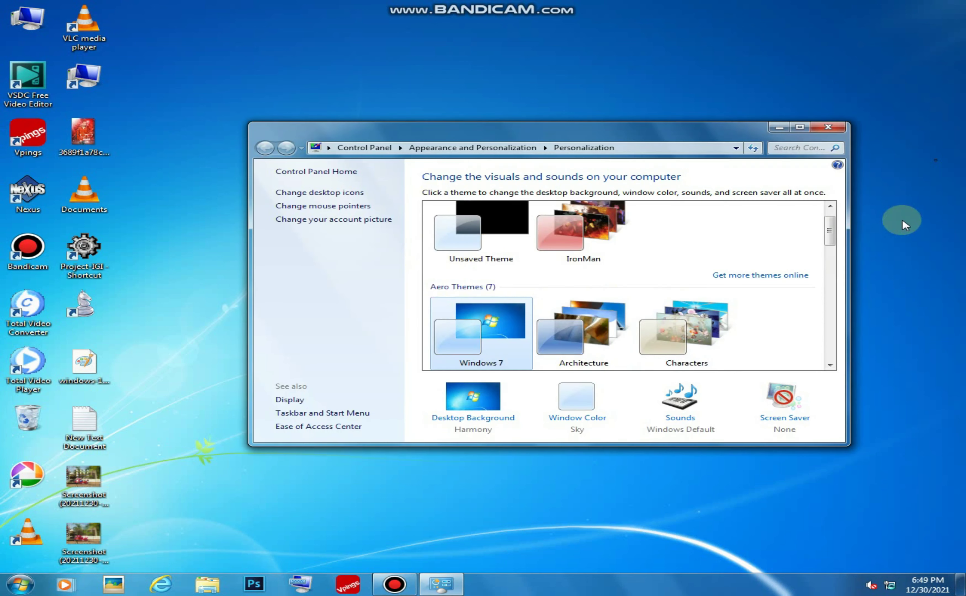
scroll(809, 313, "down", 10)
scroll(809, 301, "up", 10)
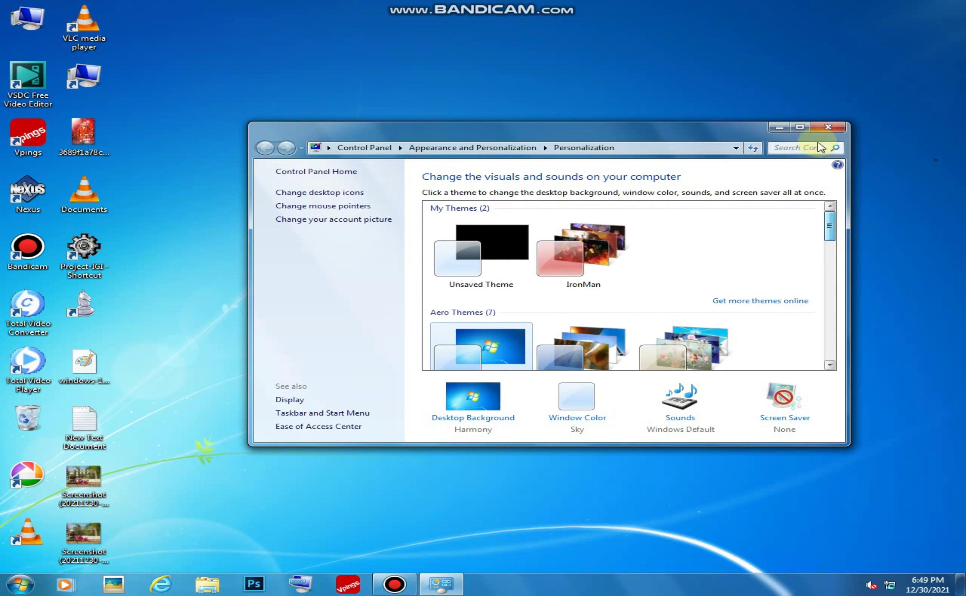
left_click(828, 127)
Step: Apply the full glass transparent computer theme file from C:\Windows\Resources\Themes and close the Personalization window
double_click(21, 26)
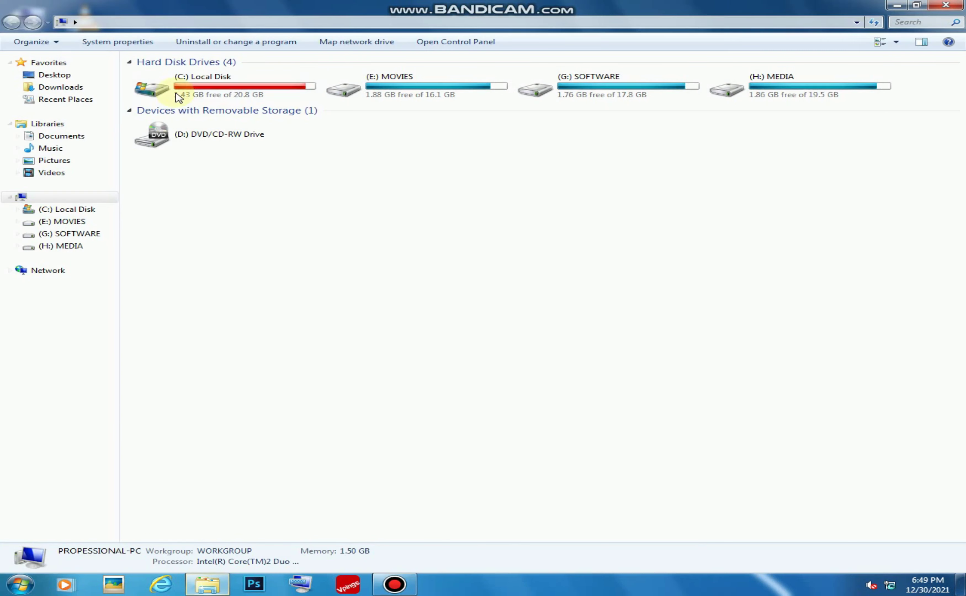
double_click(174, 94)
double_click(189, 156)
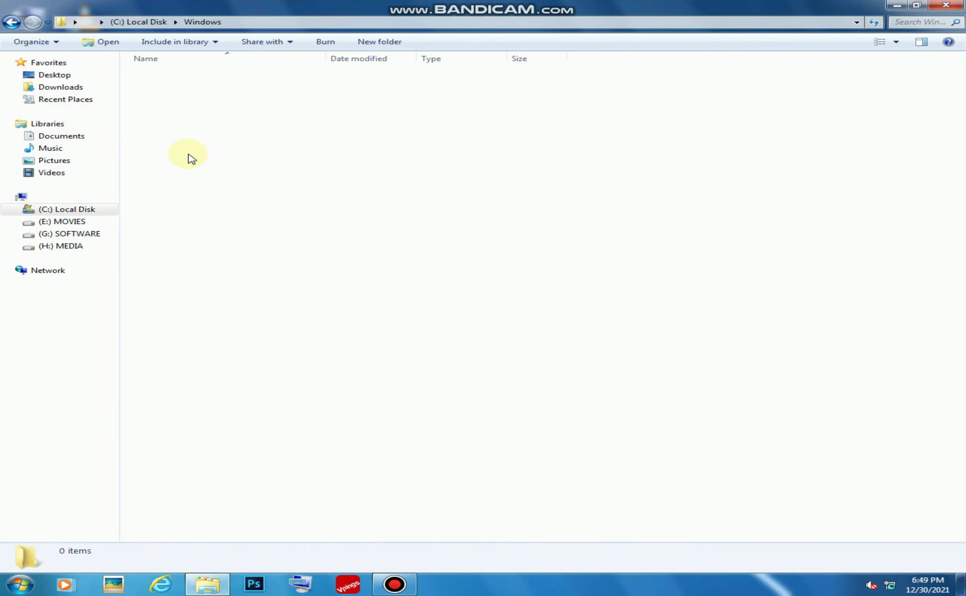
type("reso")
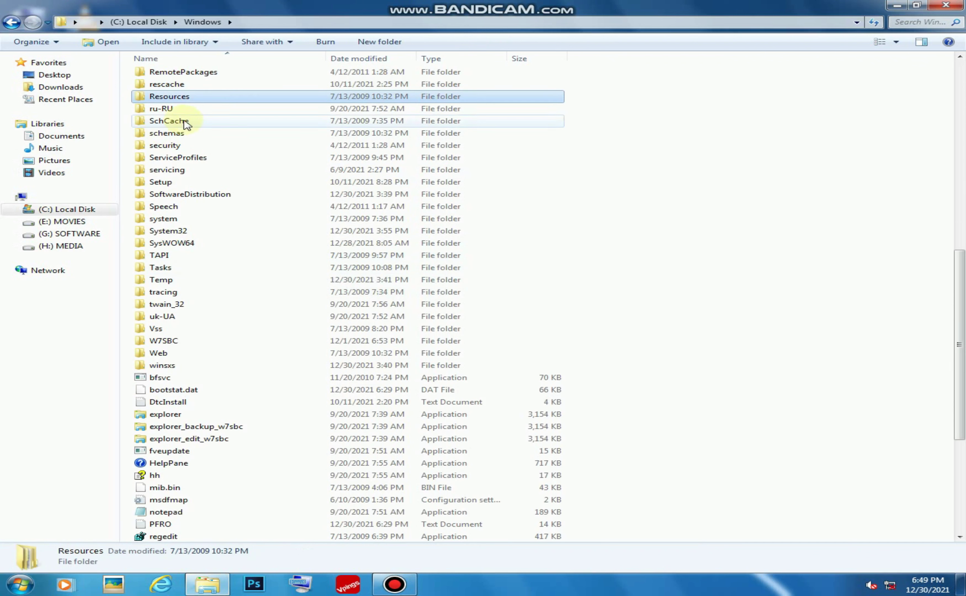
double_click(193, 101)
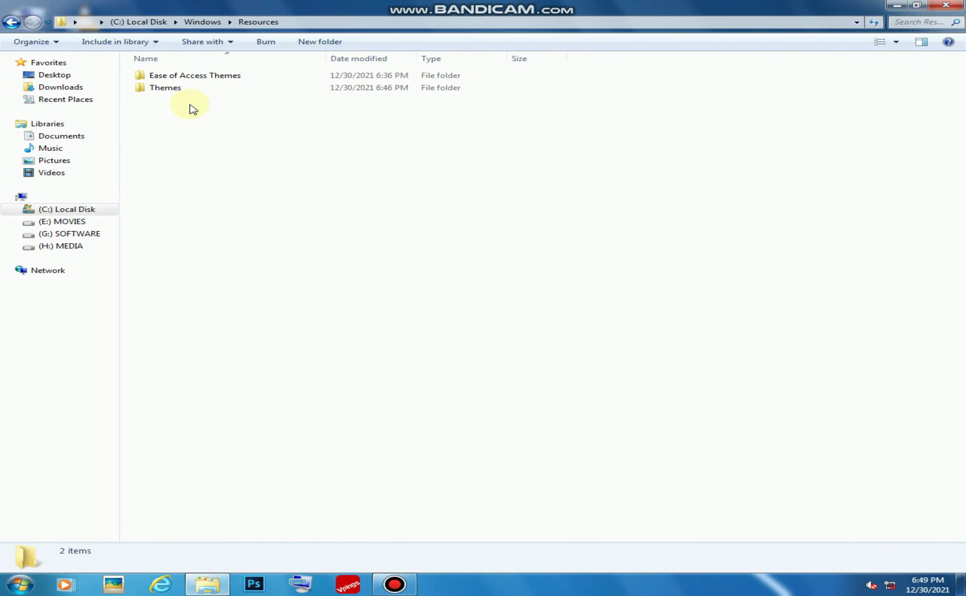
double_click(182, 88)
double_click(214, 185)
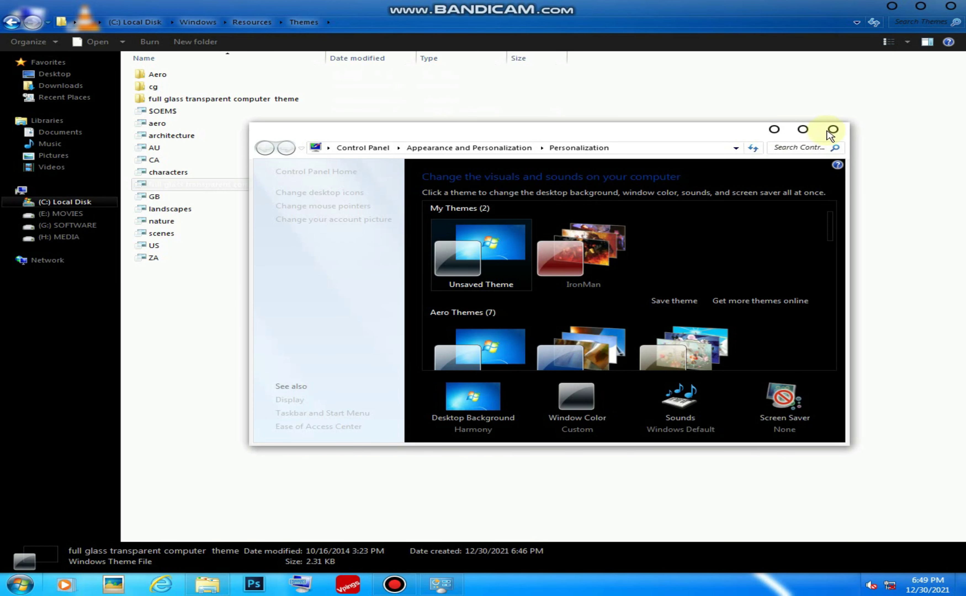
left_click(833, 130)
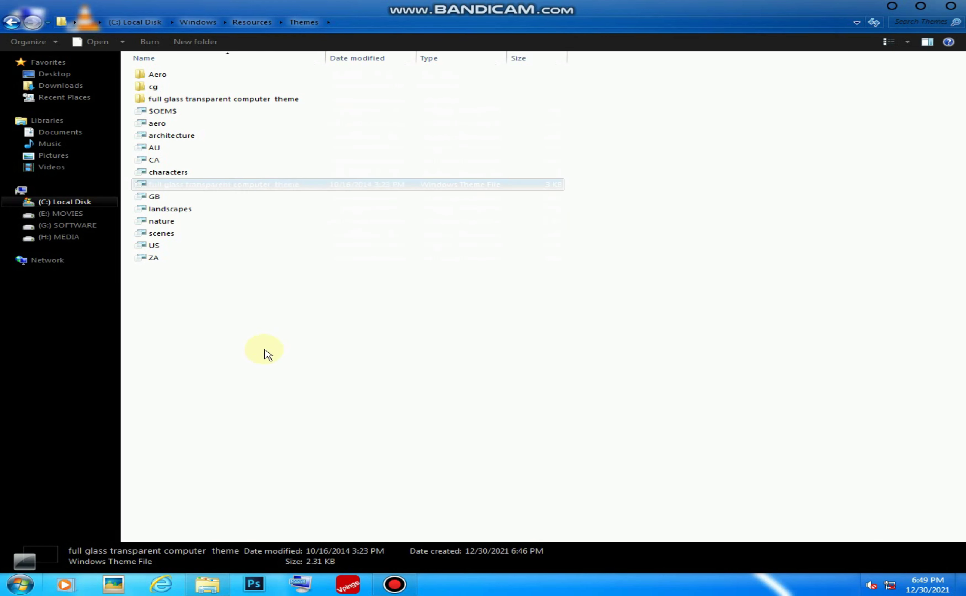
Step: Refresh the Themes folder and look inside its full glass transparent computer theme subfolder
right_click(265, 349)
left_click(310, 394)
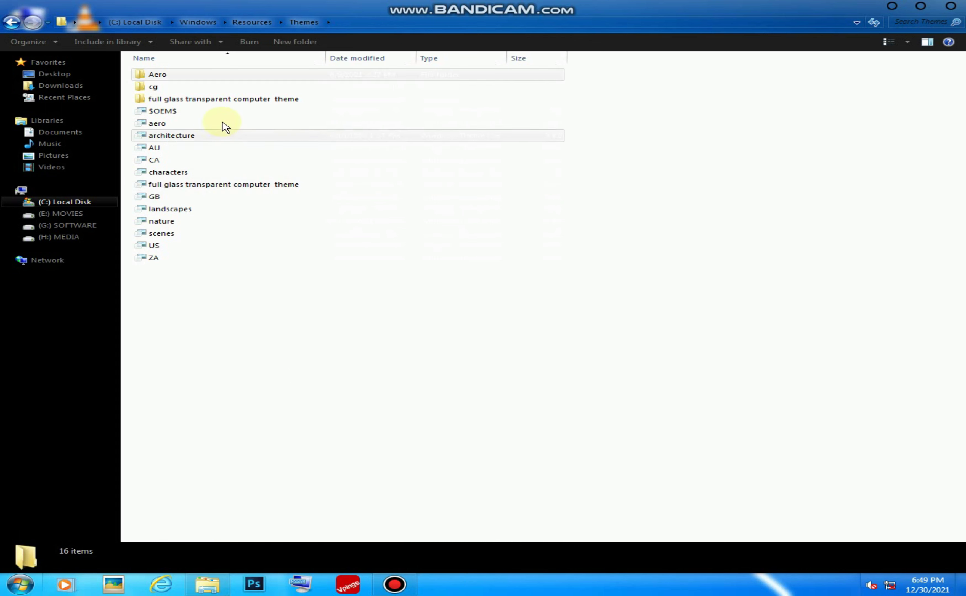
left_click(196, 87)
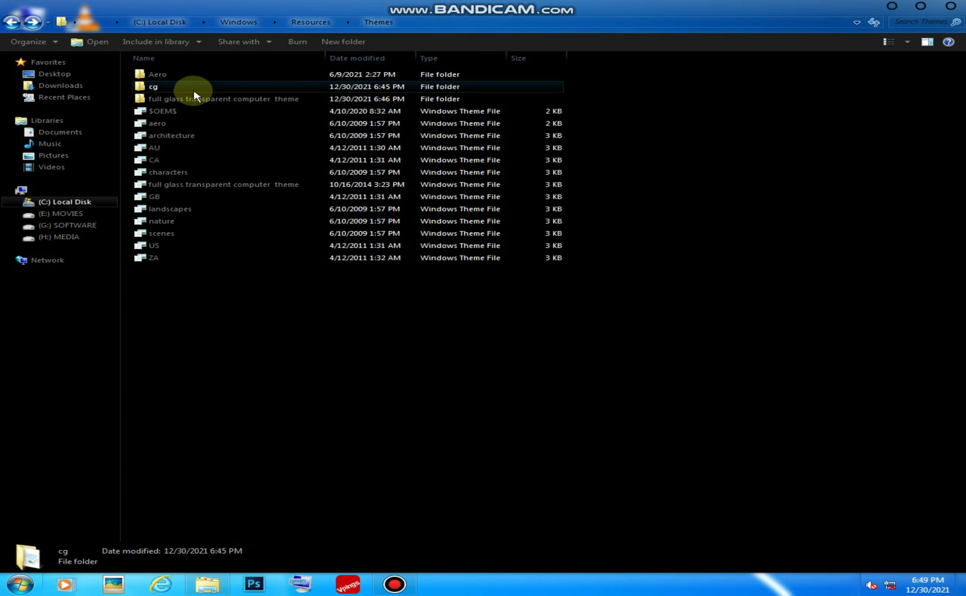
left_click(204, 101)
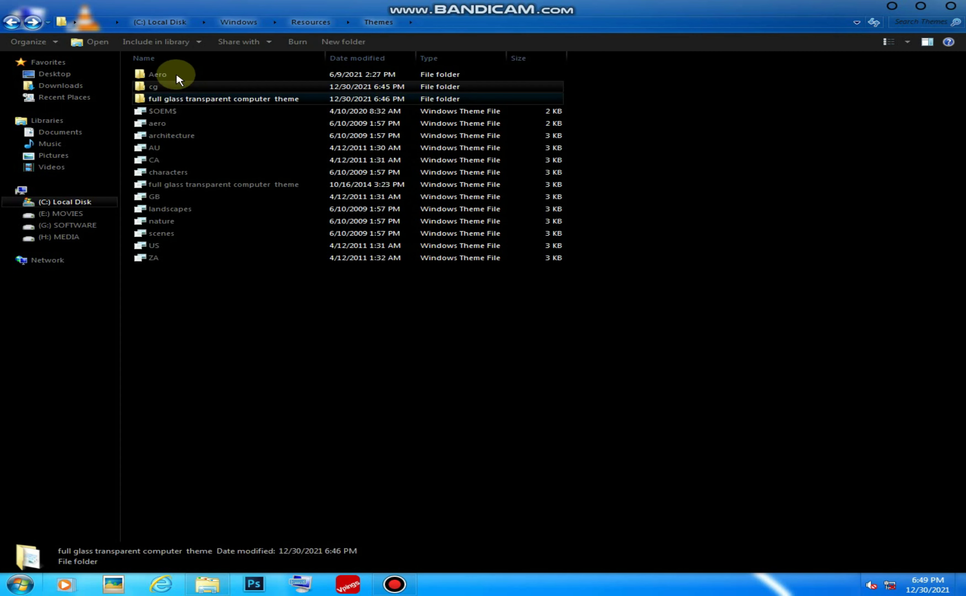
double_click(217, 98)
key("BackSpace")
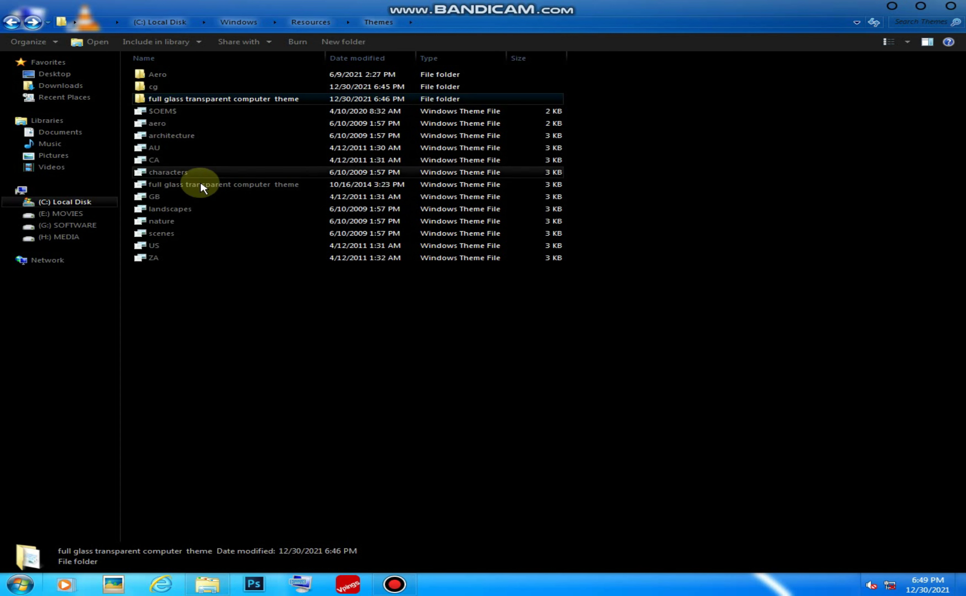
left_click(225, 319)
right_click(225, 319)
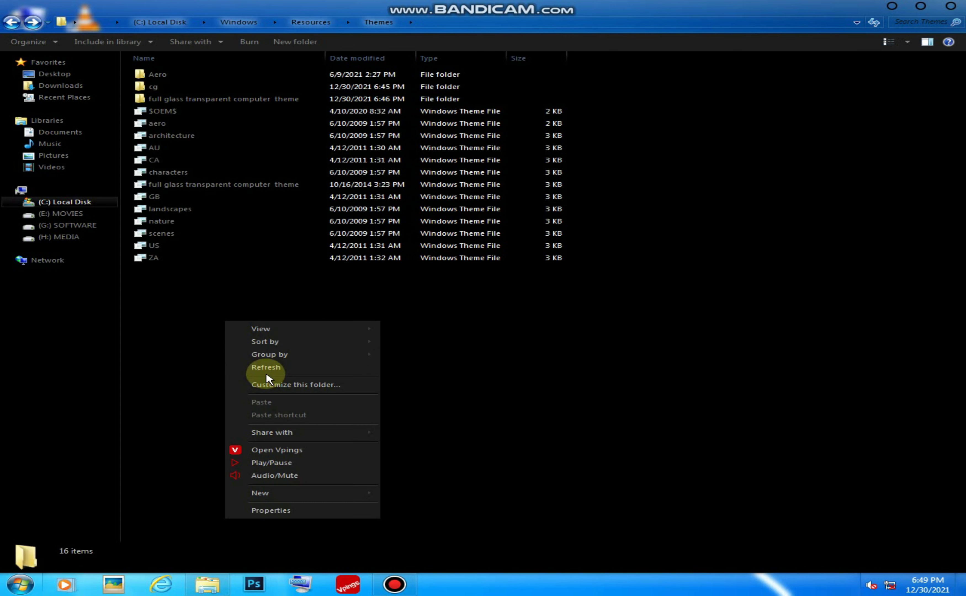
left_click(265, 371)
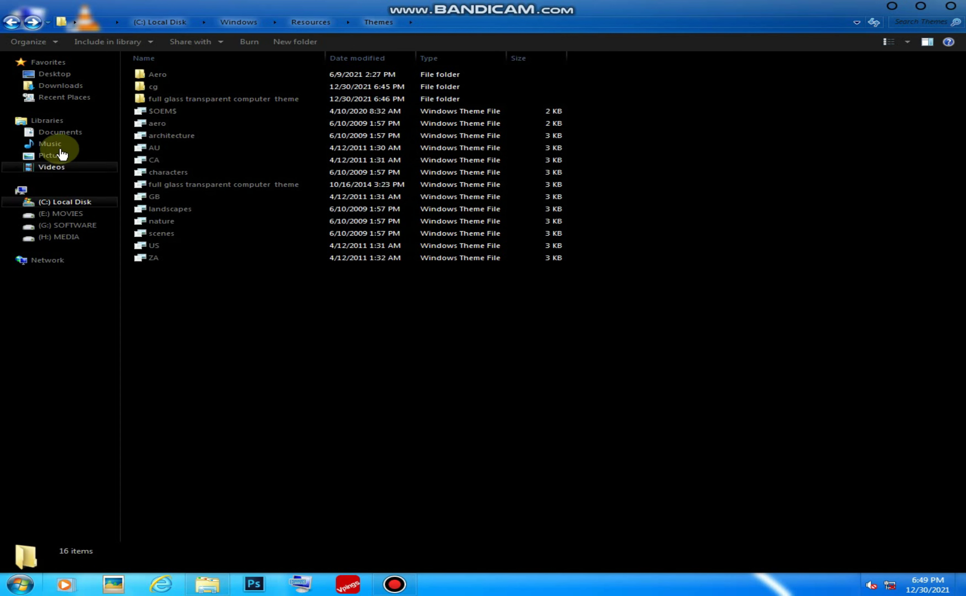
Step: Run BlackGlassEnhanced from the Black Glass Enhanced v0.5 folder inside the downloaded full glass transparent computer theme folder, and refresh the folder
left_click(76, 74)
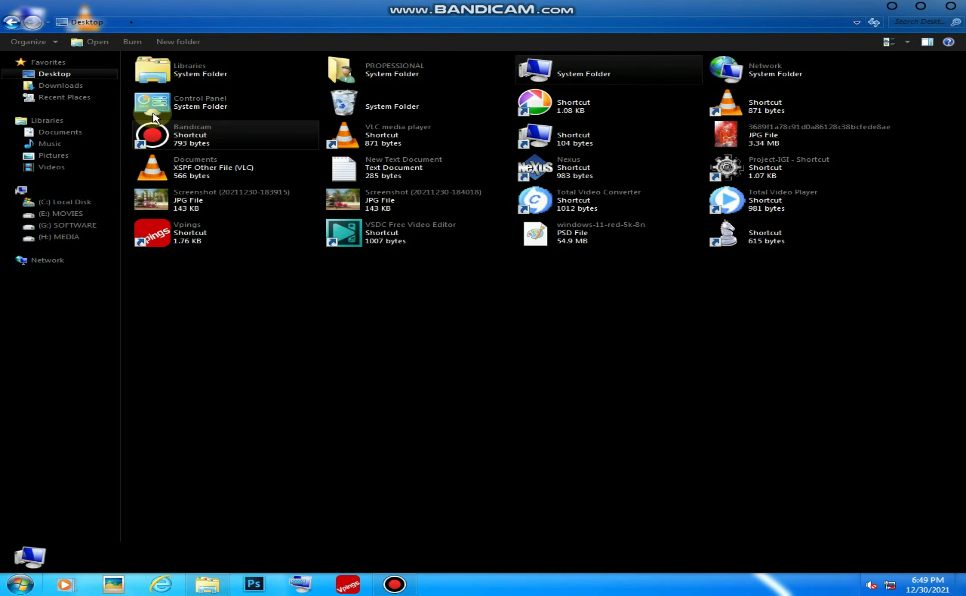
left_click(59, 86)
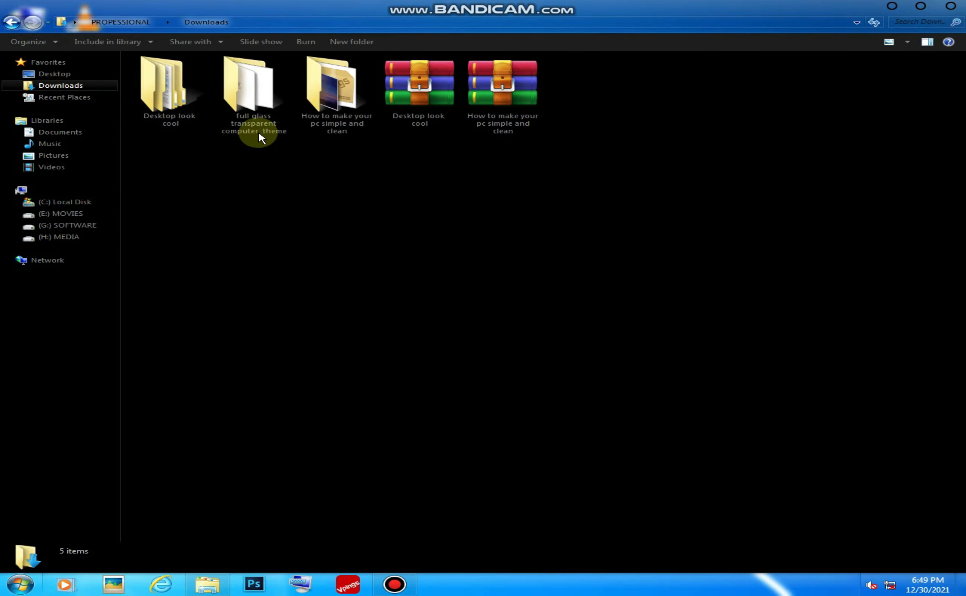
left_click(259, 94)
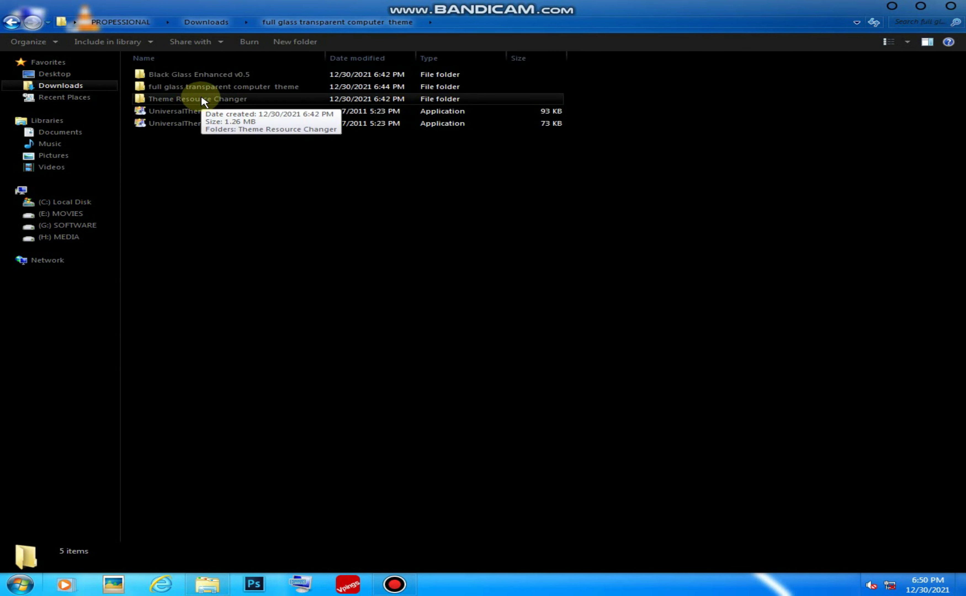
left_click(204, 87)
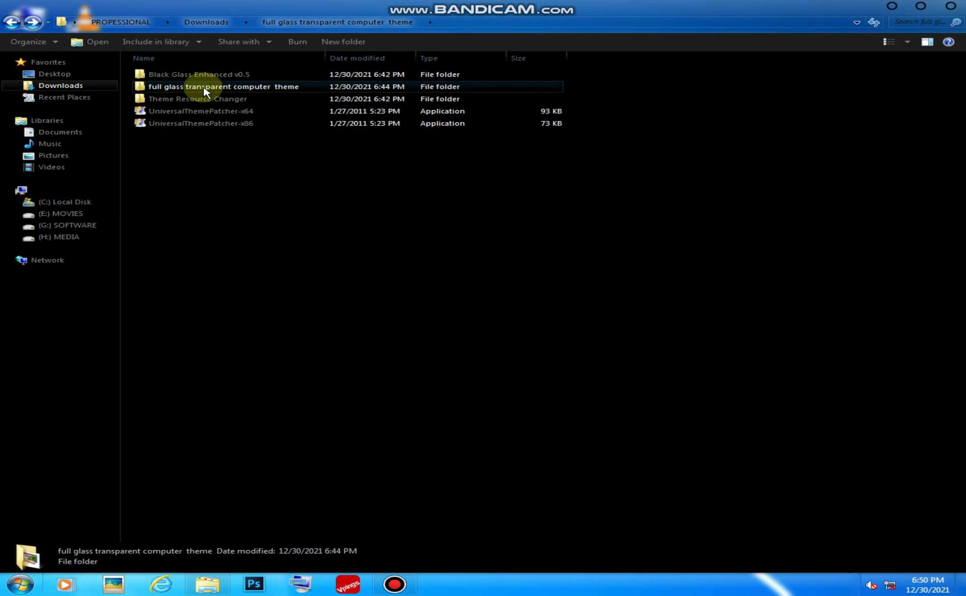
double_click(208, 76)
left_click(184, 85)
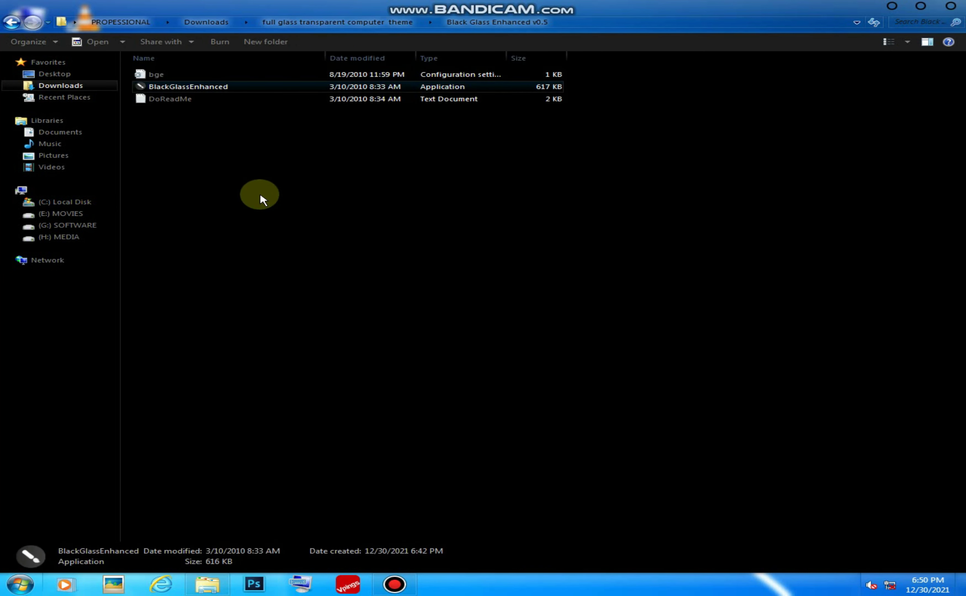
right_click(360, 307)
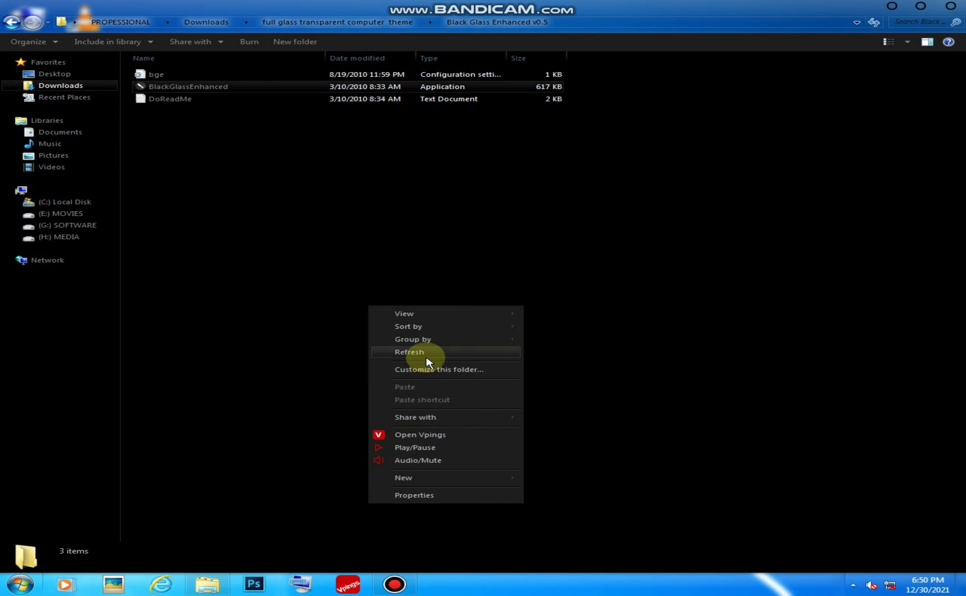
left_click(424, 353)
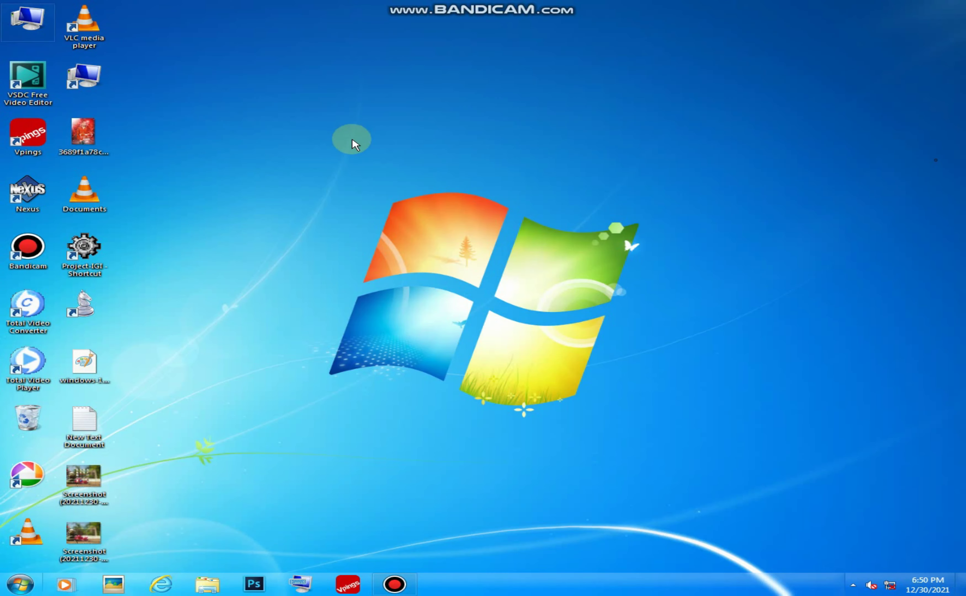
Step: Refresh the desktop, check the glass effect in the Computer window, and close that window
right_click(349, 135)
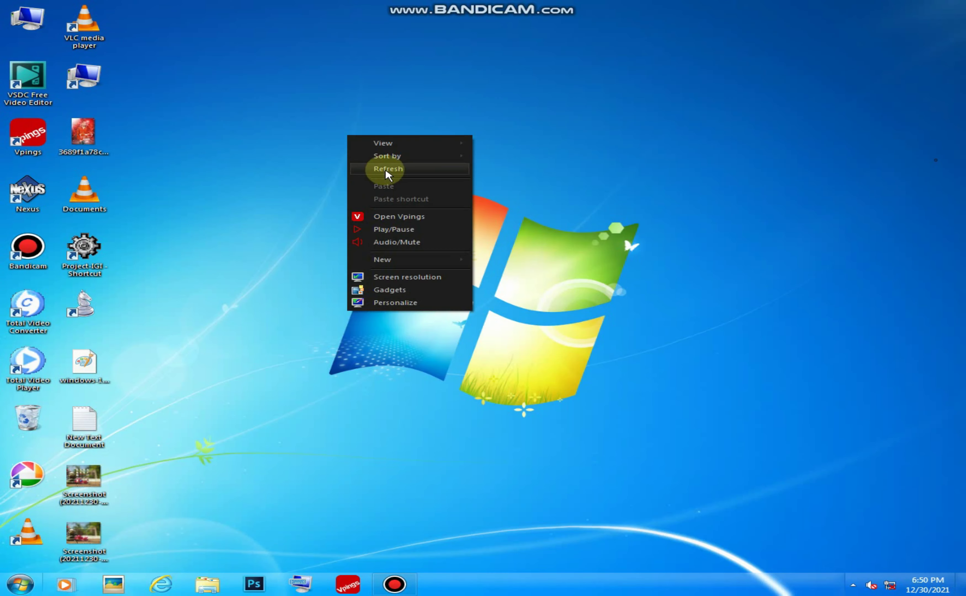
left_click(391, 171)
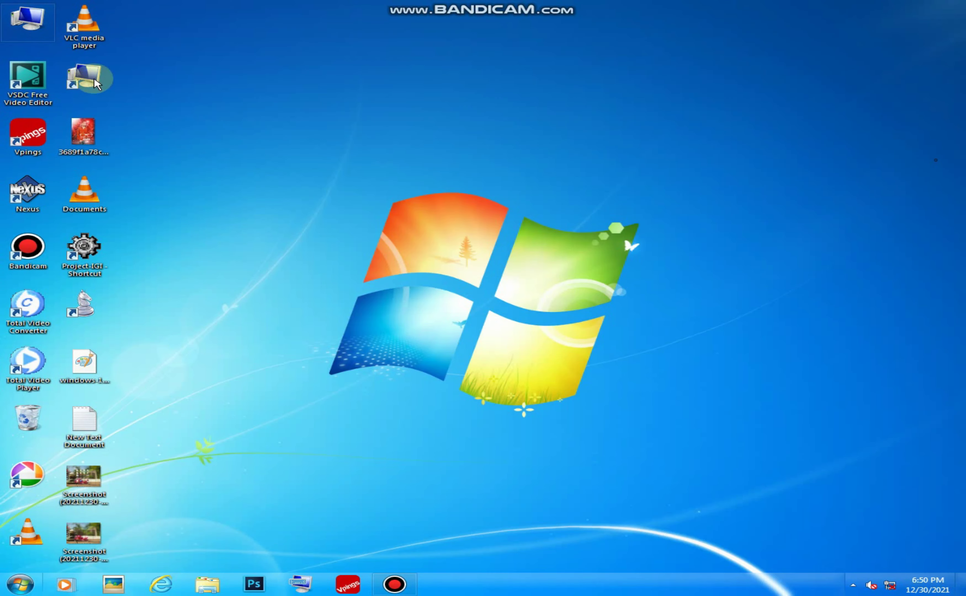
right_click(254, 135)
left_click(302, 162)
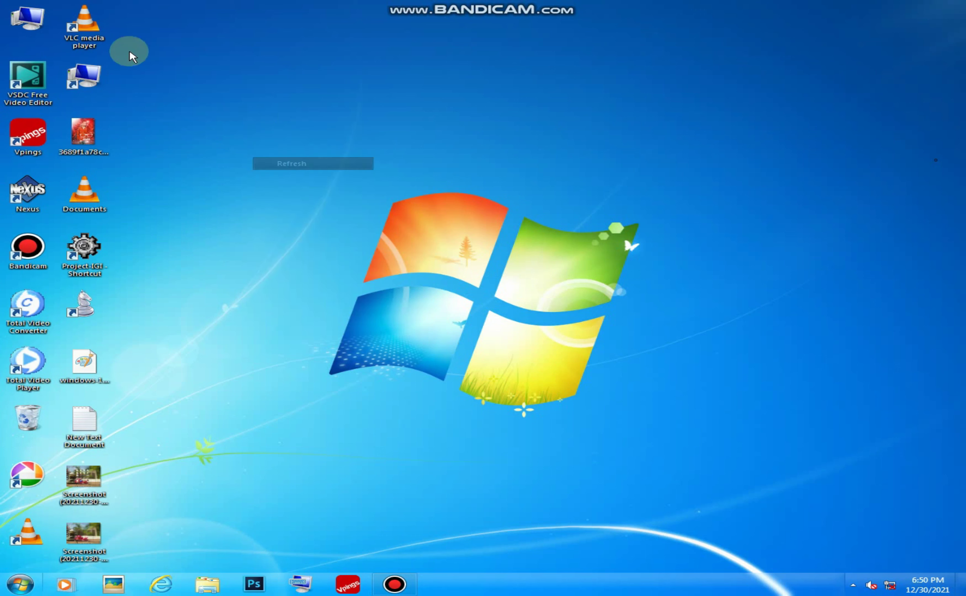
double_click(25, 25)
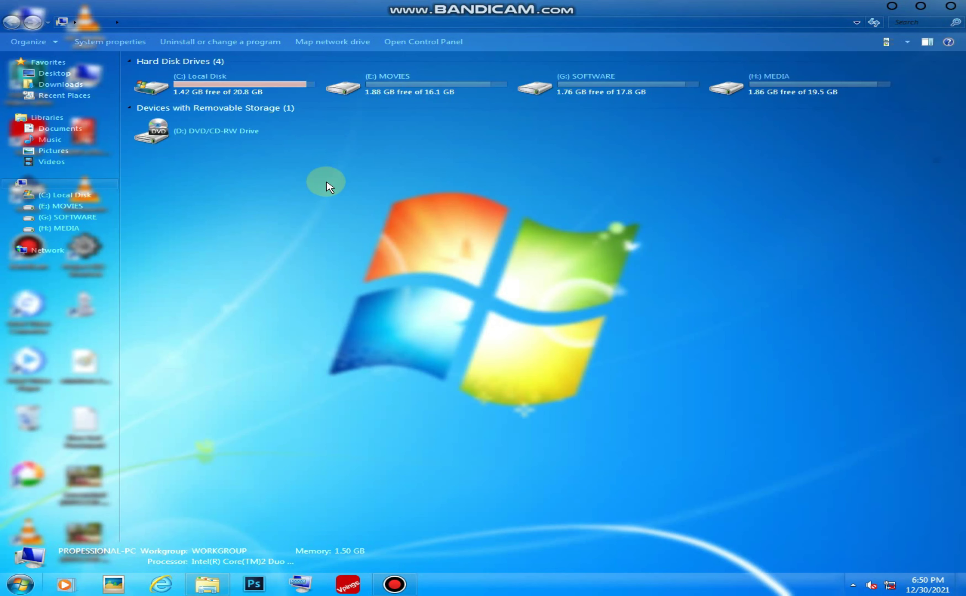
right_click(326, 182)
left_click(382, 230)
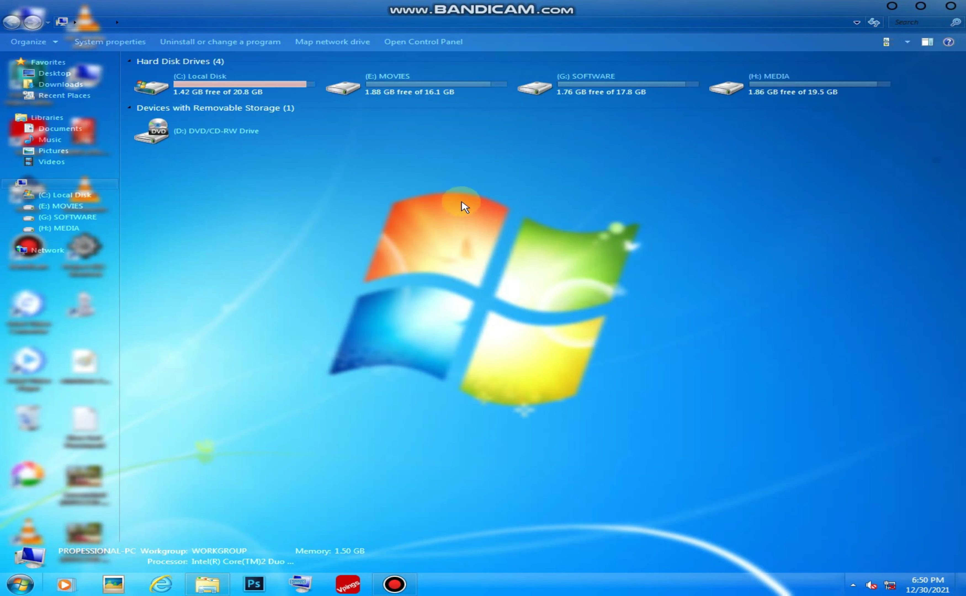
left_click(951, 5)
Step: Check the glass effect in the Personalization window and close it
right_click(330, 99)
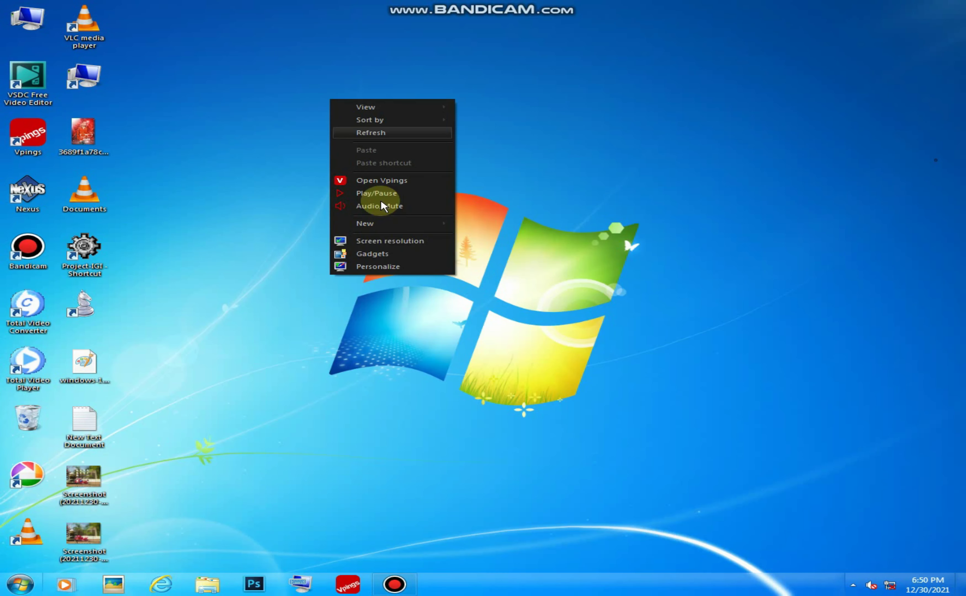
left_click(380, 266)
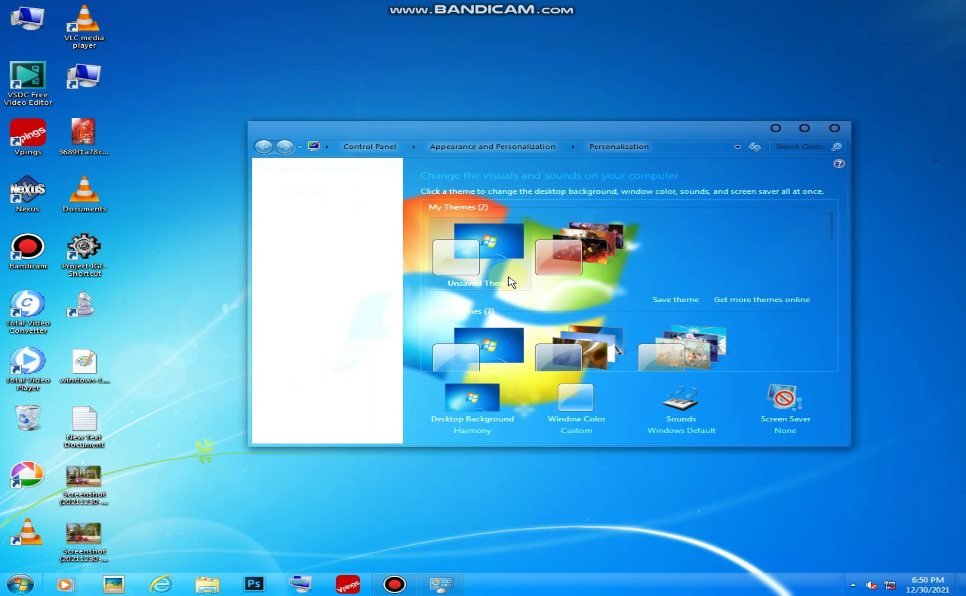
left_click(842, 128)
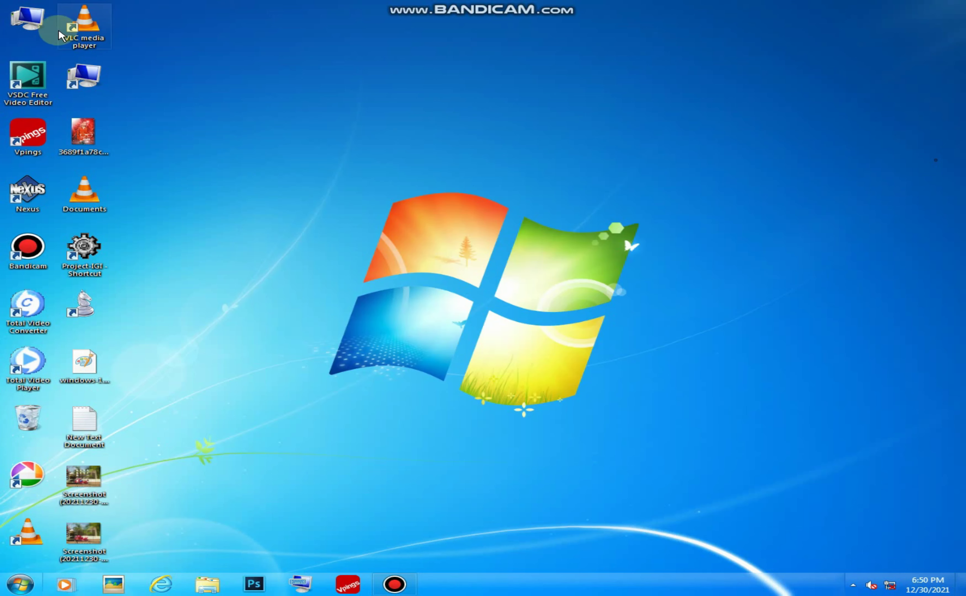
Step: Set the picture 1 (3) from the wallpaper\WALPAPERS folder on the G: drive as the desktop background
double_click(32, 24)
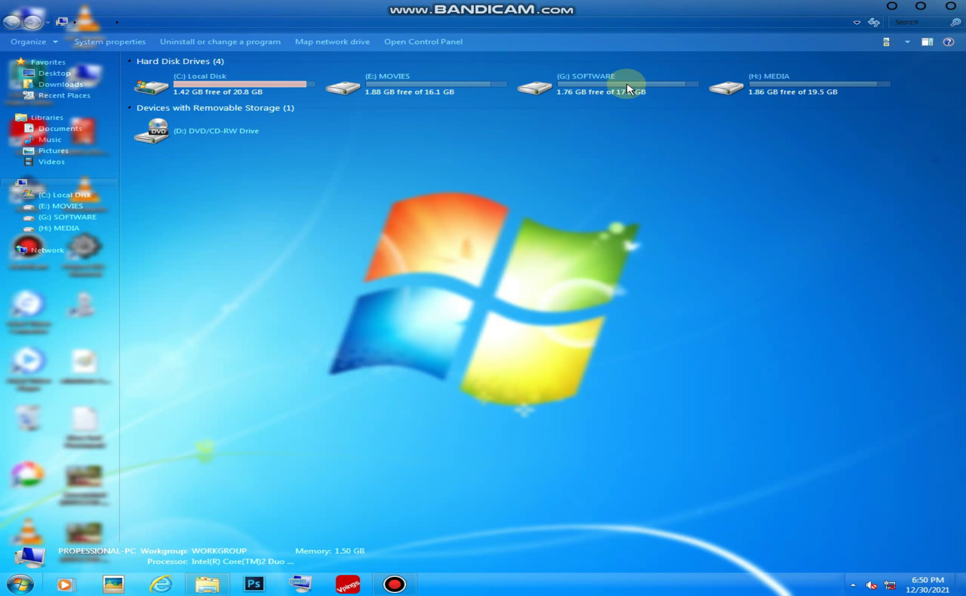
double_click(652, 91)
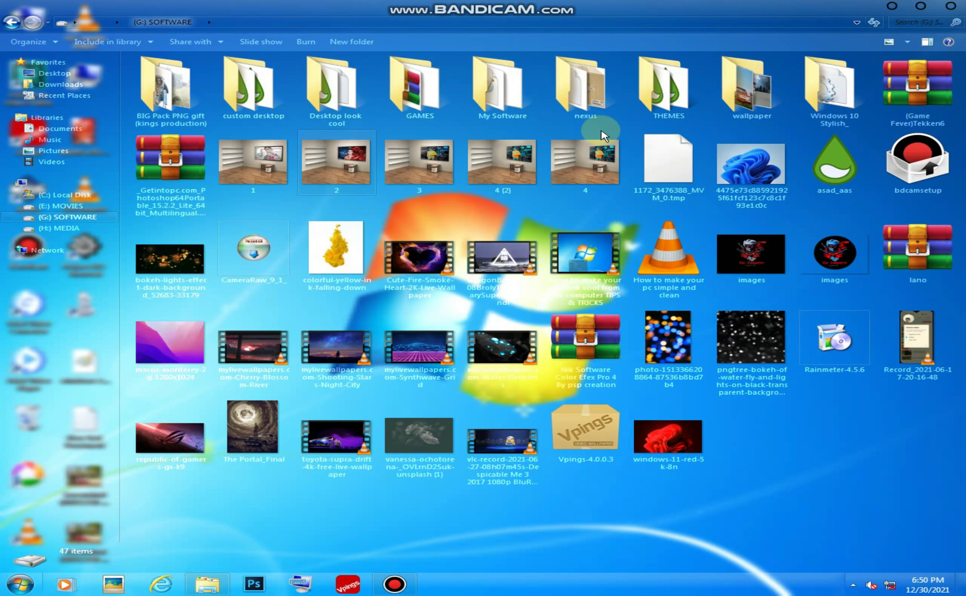
double_click(763, 86)
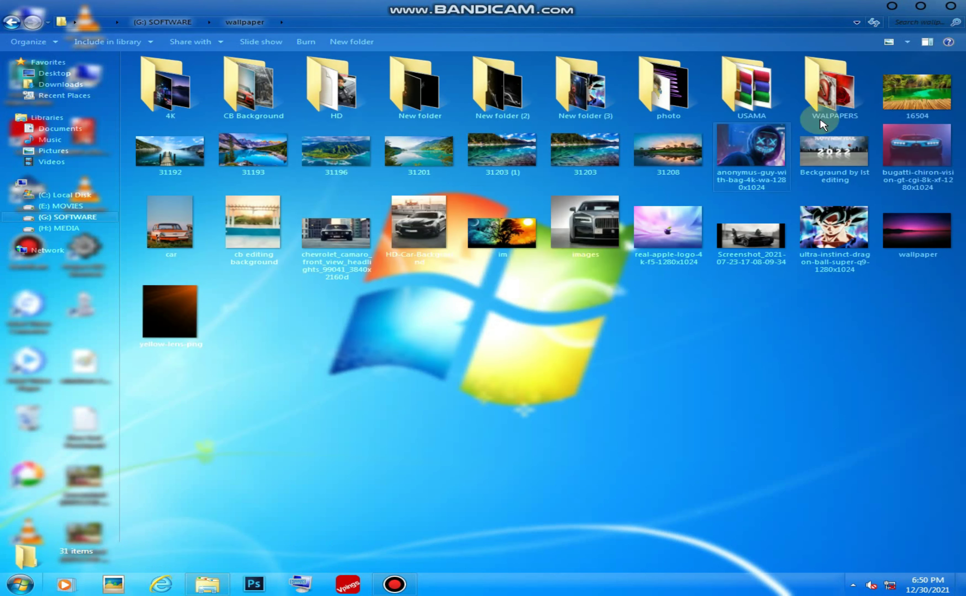
double_click(831, 90)
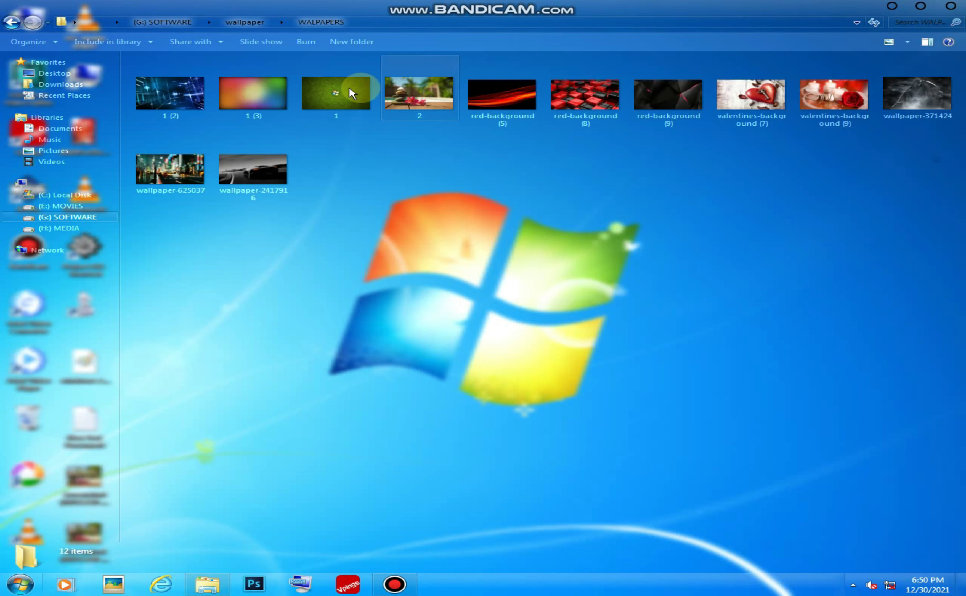
right_click(265, 88)
left_click(327, 133)
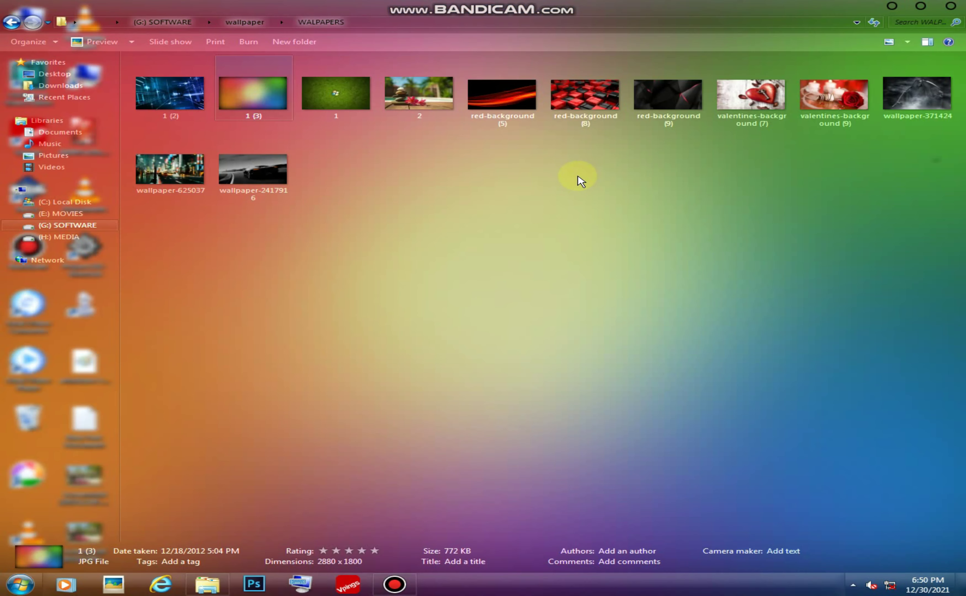
Step: Try the pictures 2 and wallpaper-371424 from the WALPAPERS folder as the desktop background, one after the other
right_click(435, 84)
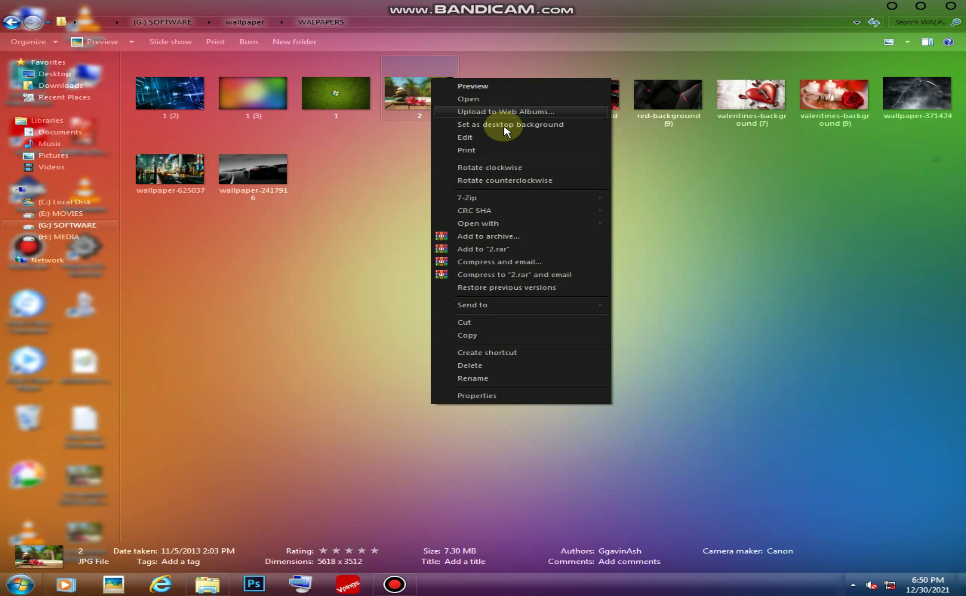
left_click(510, 130)
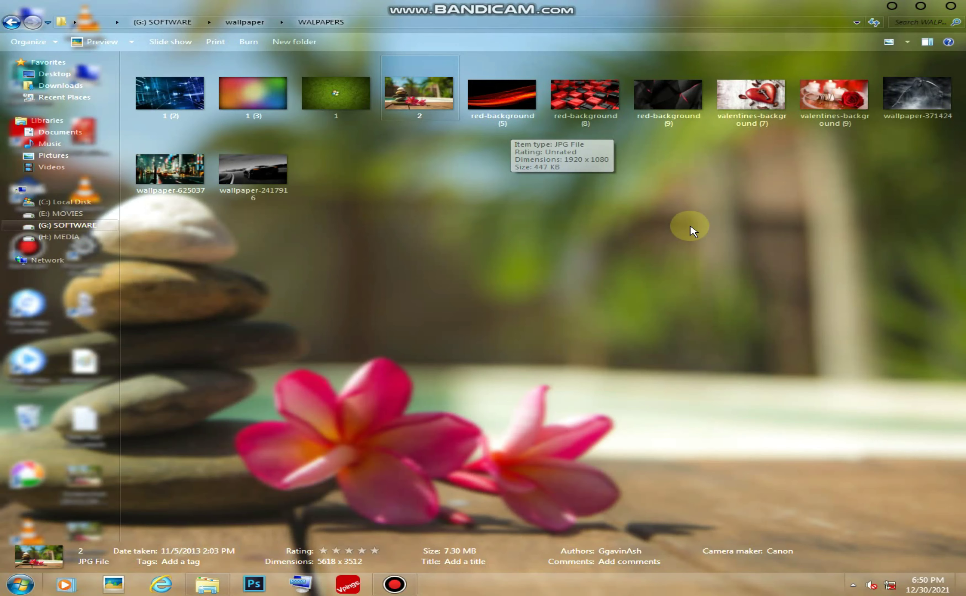
right_click(890, 101)
left_click(849, 149)
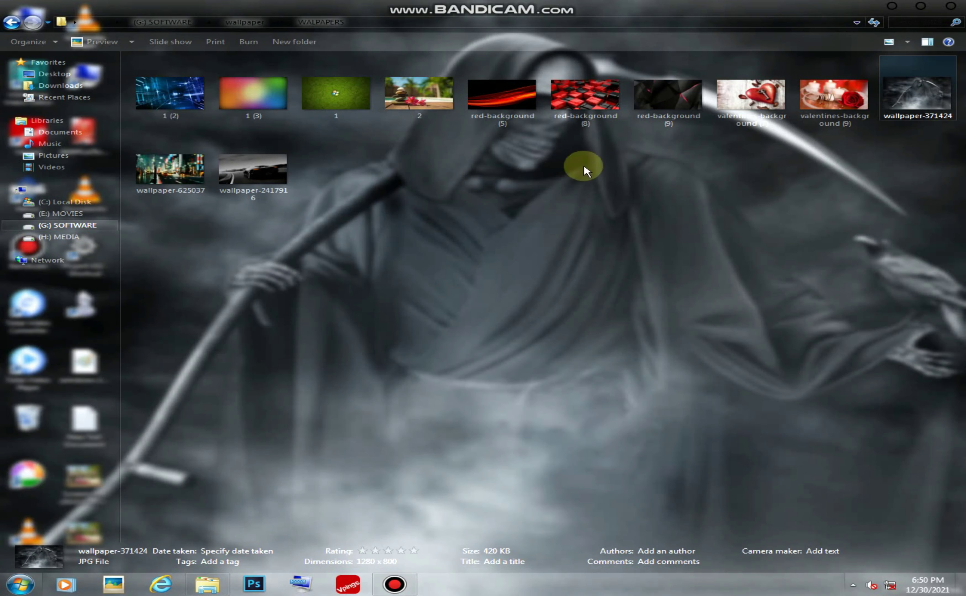
Step: Set the picture 1 (2) as the desktop background and restore the maximized WALPAPERS window to a smaller floating size
right_click(164, 101)
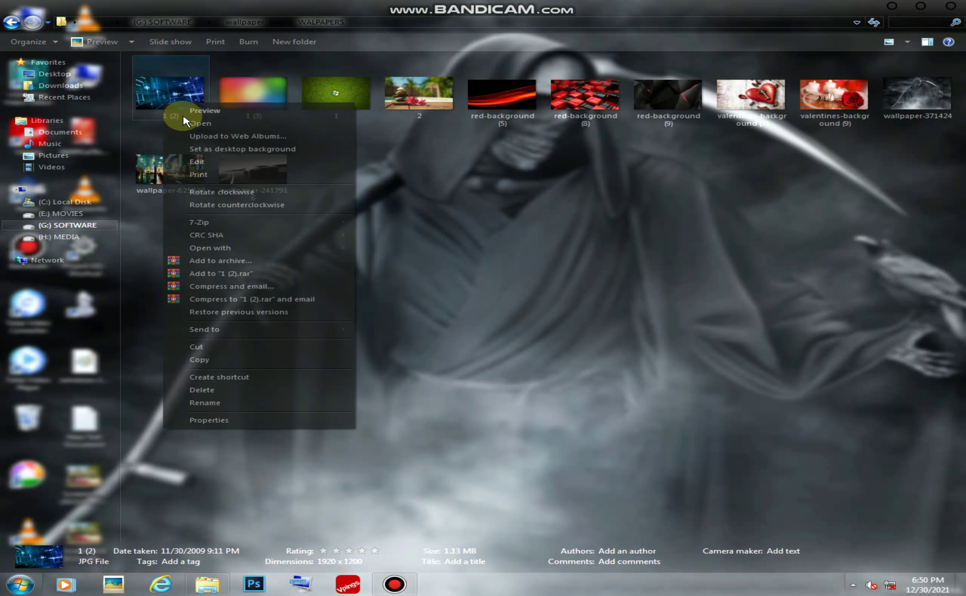
left_click(253, 149)
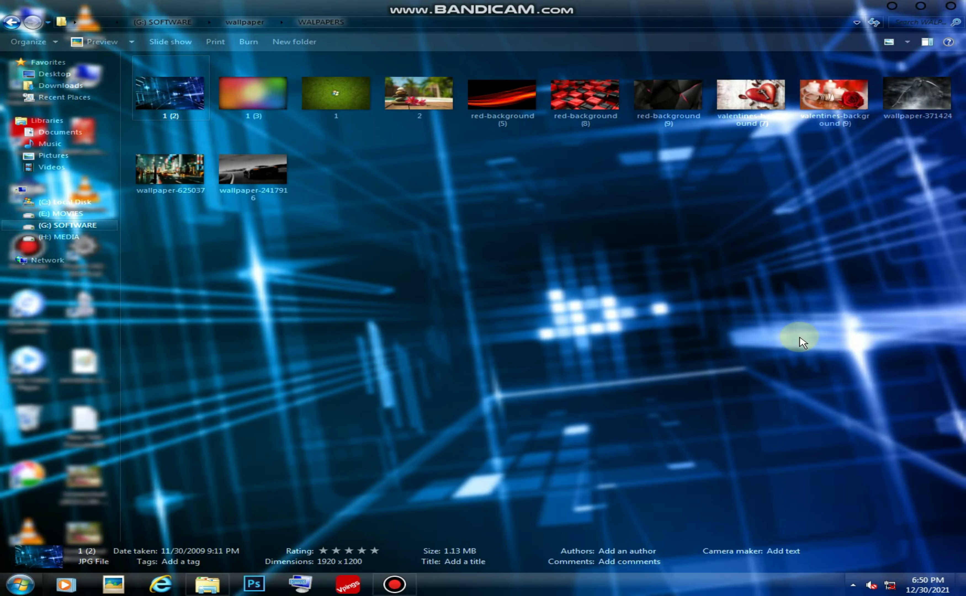
left_click_drag(617, 16, 671, 150)
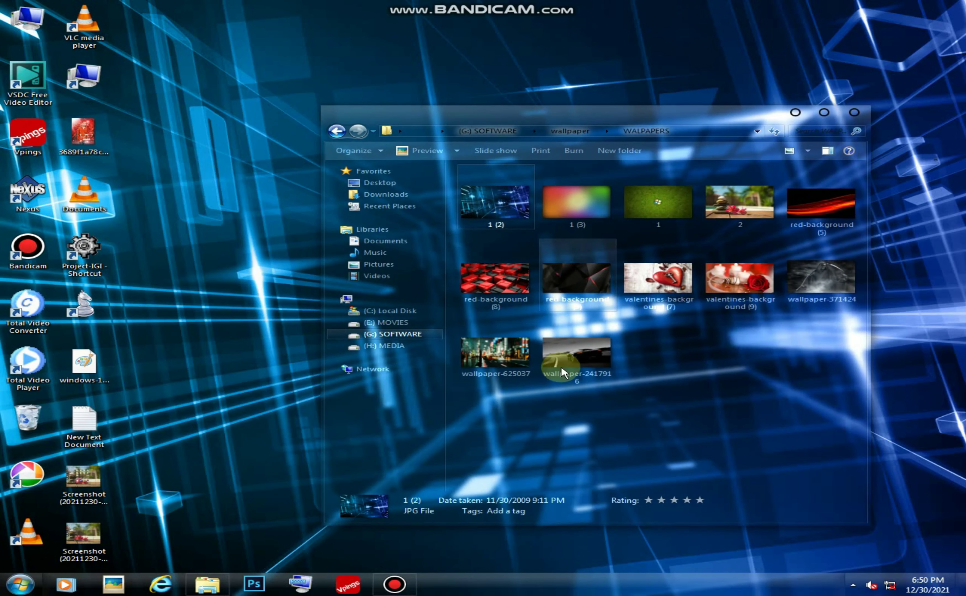
Step: Set wallpaper-2417916 as the desktop background and move the WALPAPERS window closer to the desktop icons
right_click(577, 354)
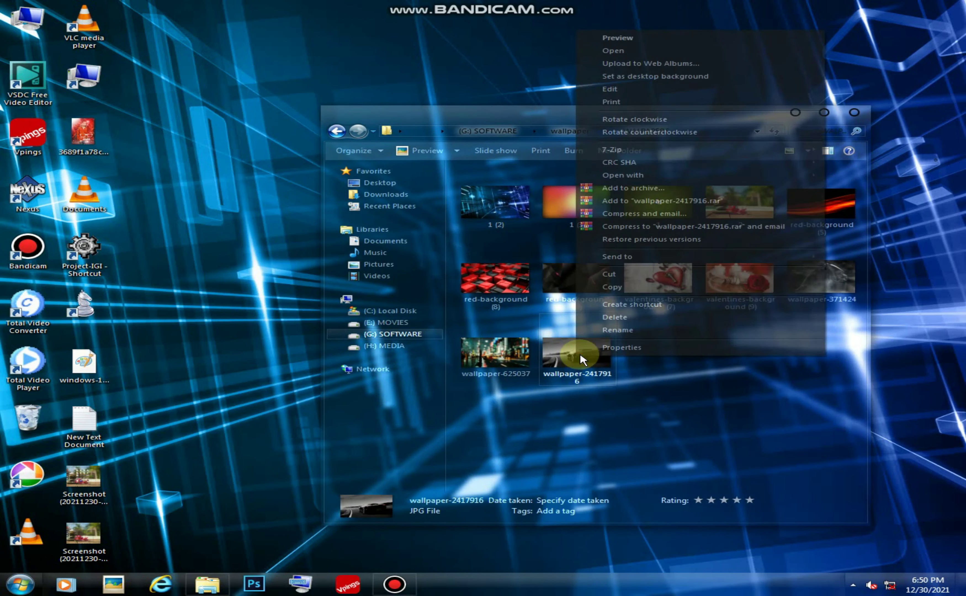
left_click(674, 75)
left_click_drag(650, 113, 446, 107)
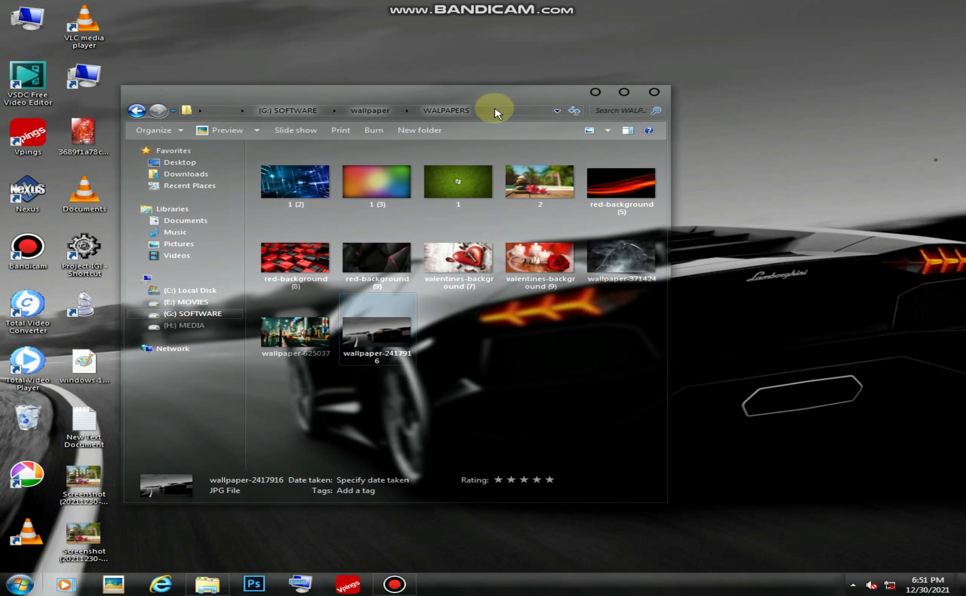
Step: Set the flower and stones picture 2 from the WALPAPERS folder as the desktop background
right_click(524, 189)
left_click(580, 237)
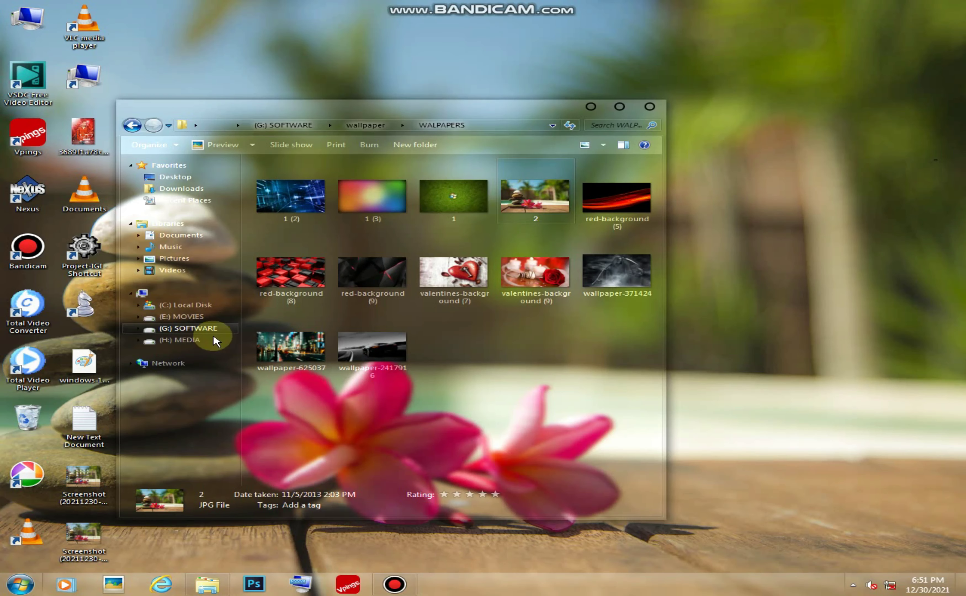
Step: Open the Computer window and move it so it partly overlaps the WALPAPERS window to check the glass blur
right_click(32, 7)
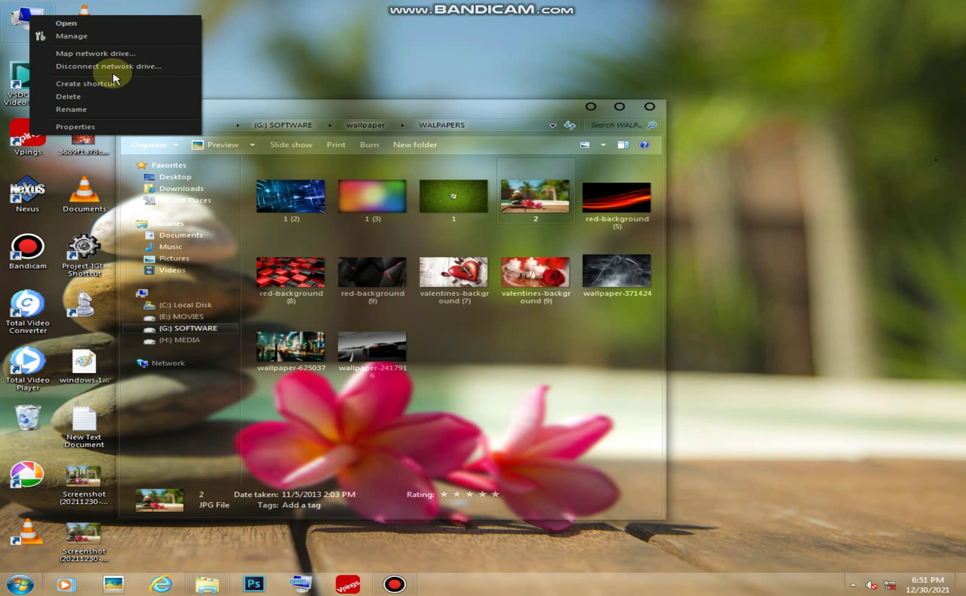
left_click(116, 24)
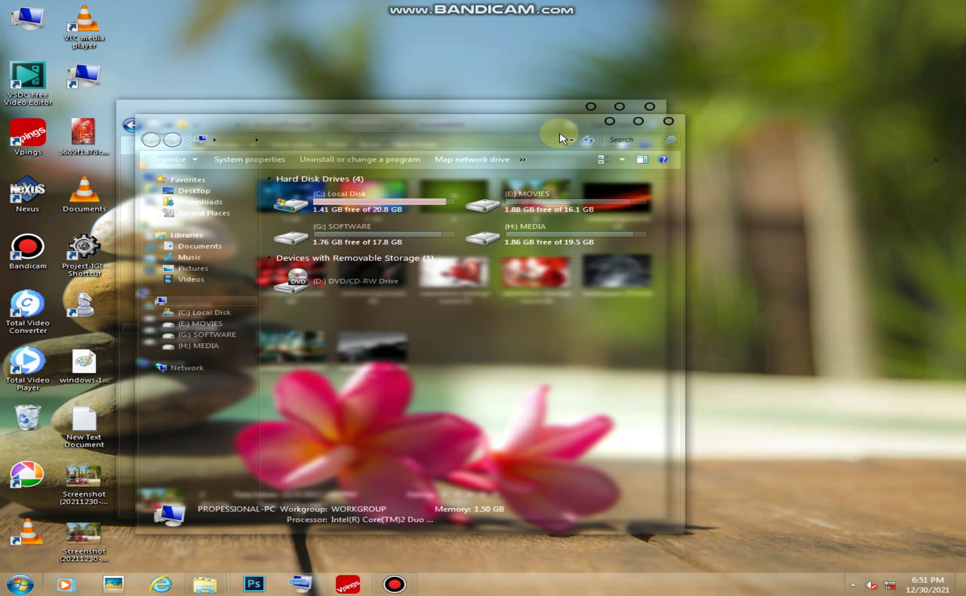
left_click_drag(562, 139, 685, 58)
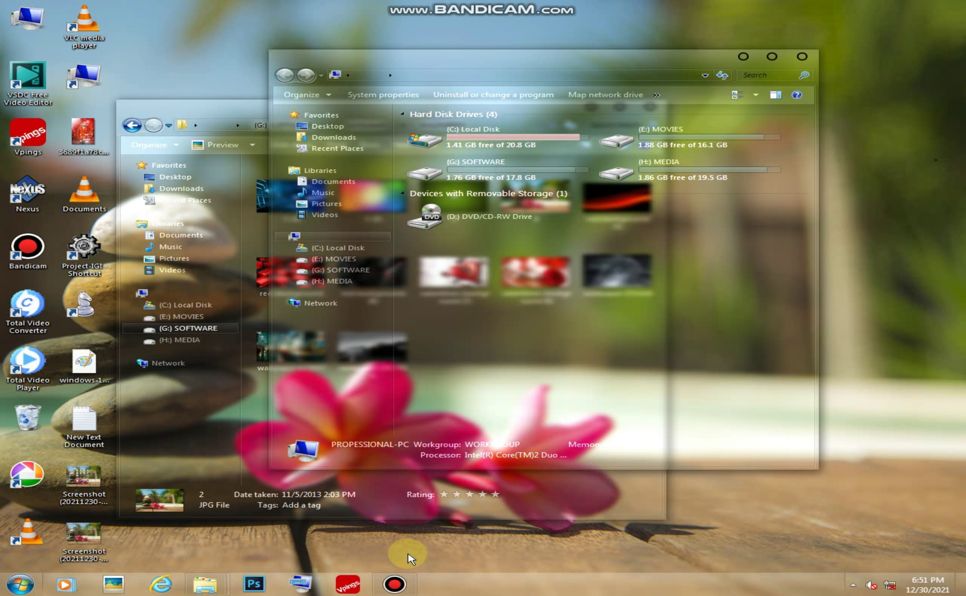
left_click(397, 585)
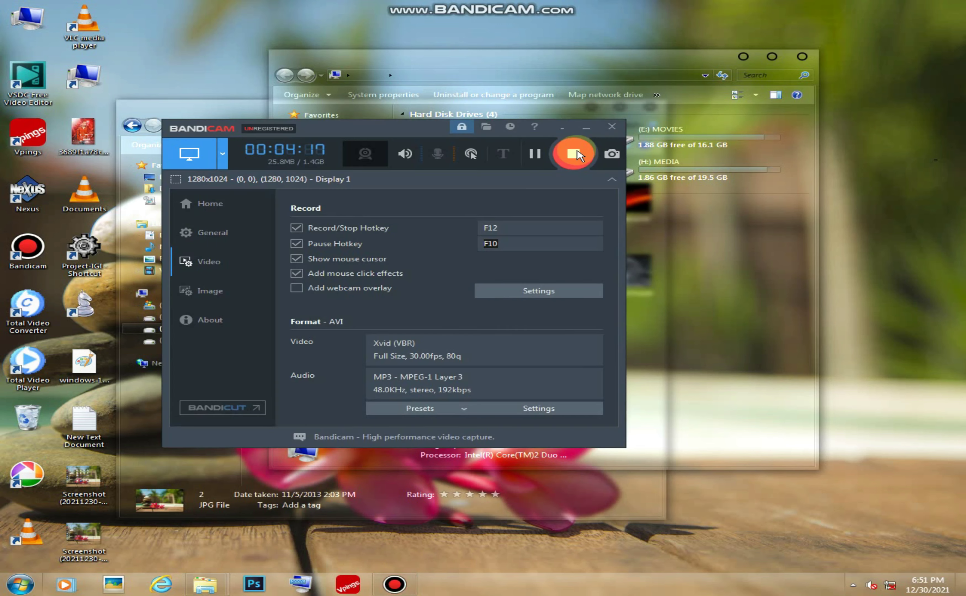